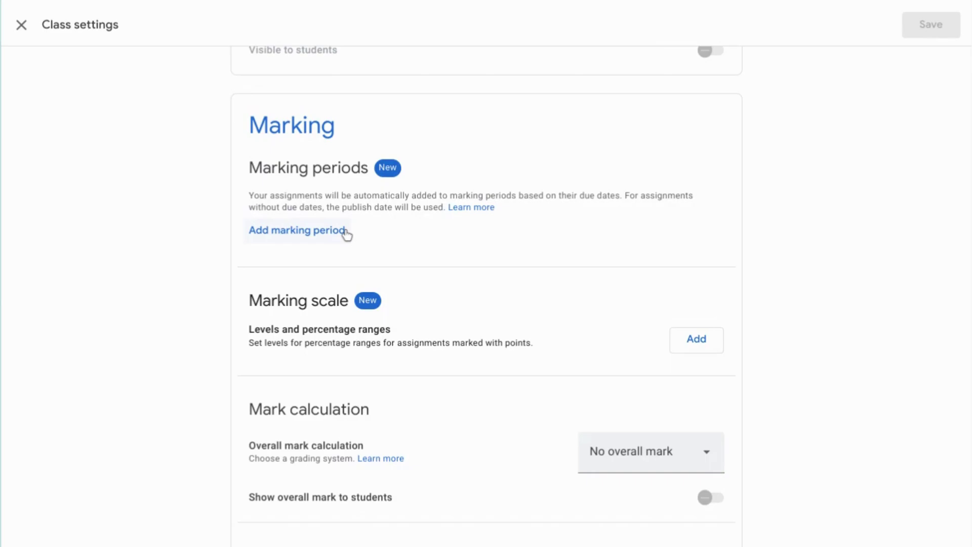
- Create the Autumn term, starting 06/09/2023 and ending 22/12/2023
left_click(338, 234)
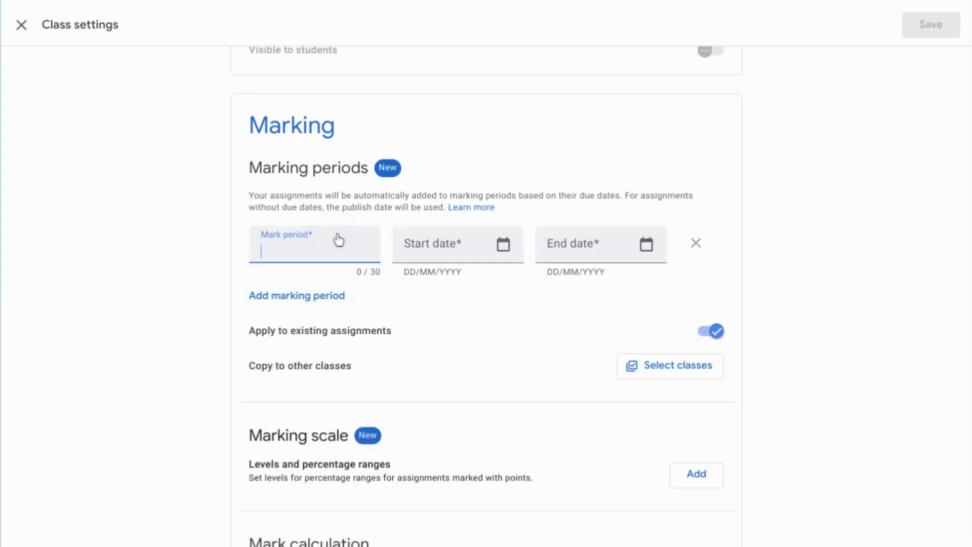
type("Autumn")
key("Tab")
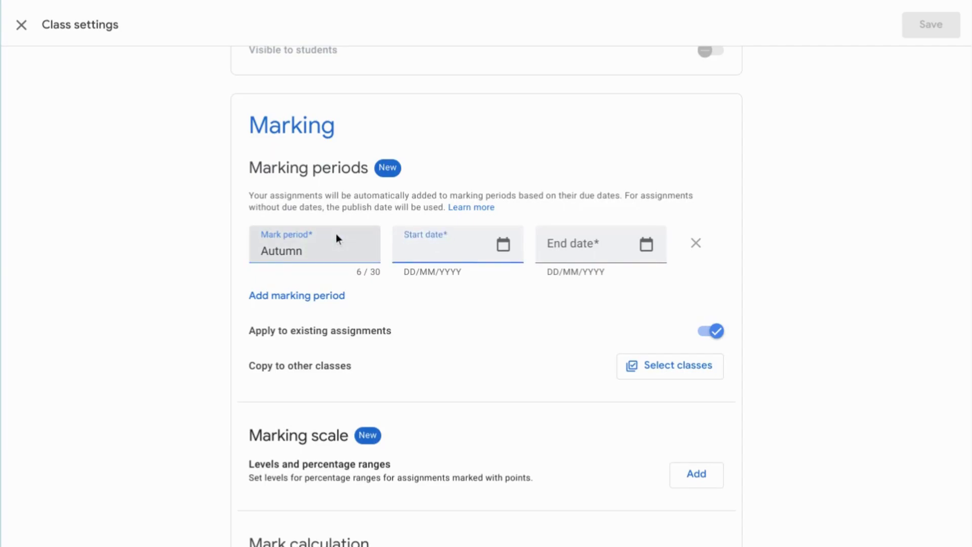
type("06/09/2023")
key("Tab")
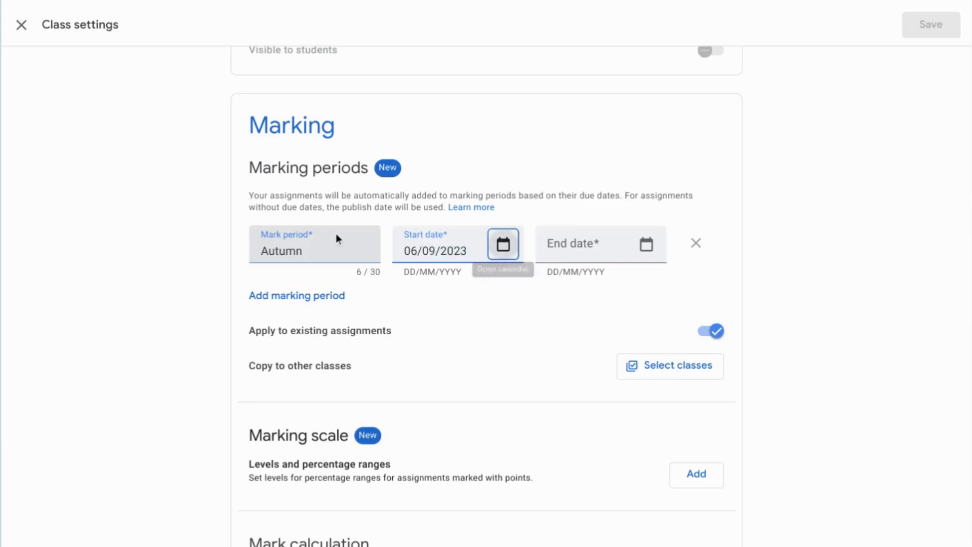
key("Tab")
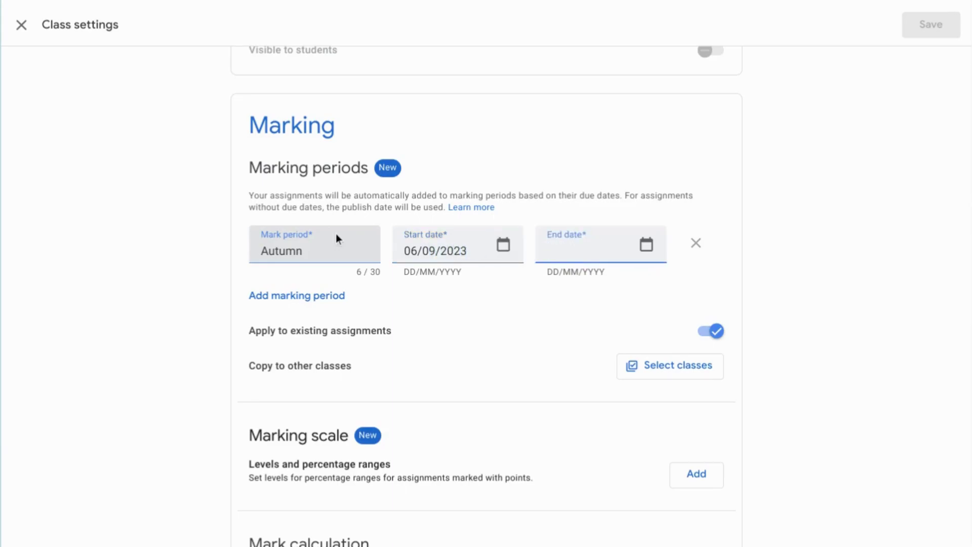
type("22/12/2023")
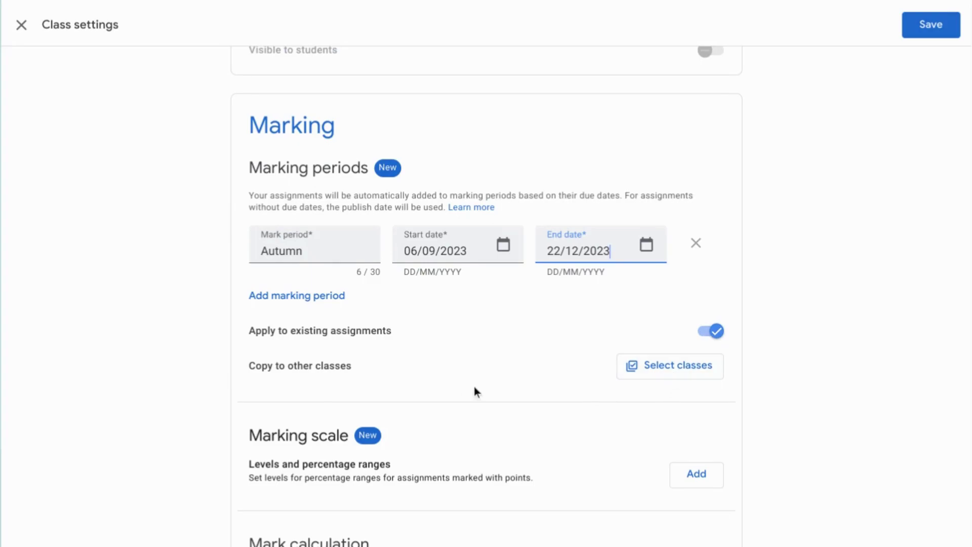
- Add a marking period named Spring starting 08/01/2024
left_click(319, 296)
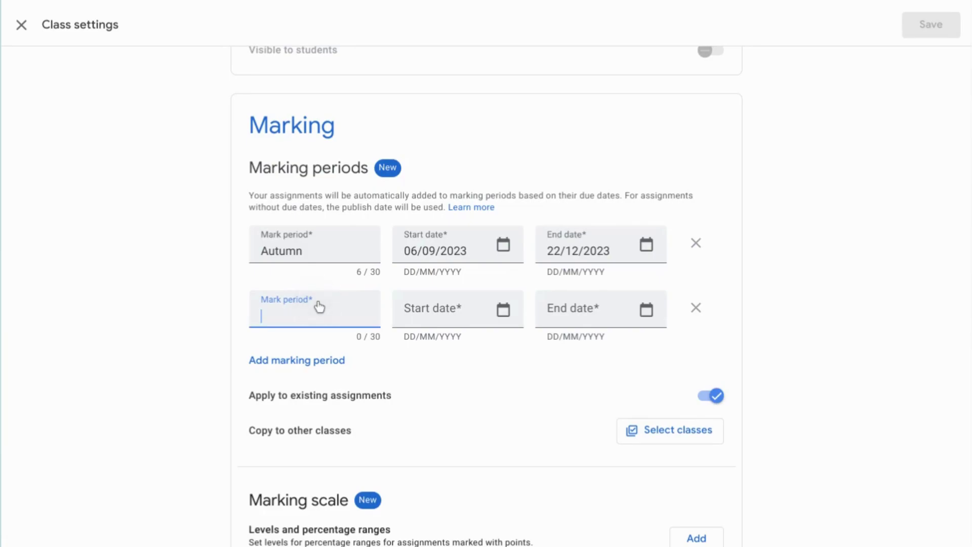
type("Spring")
key("Tab")
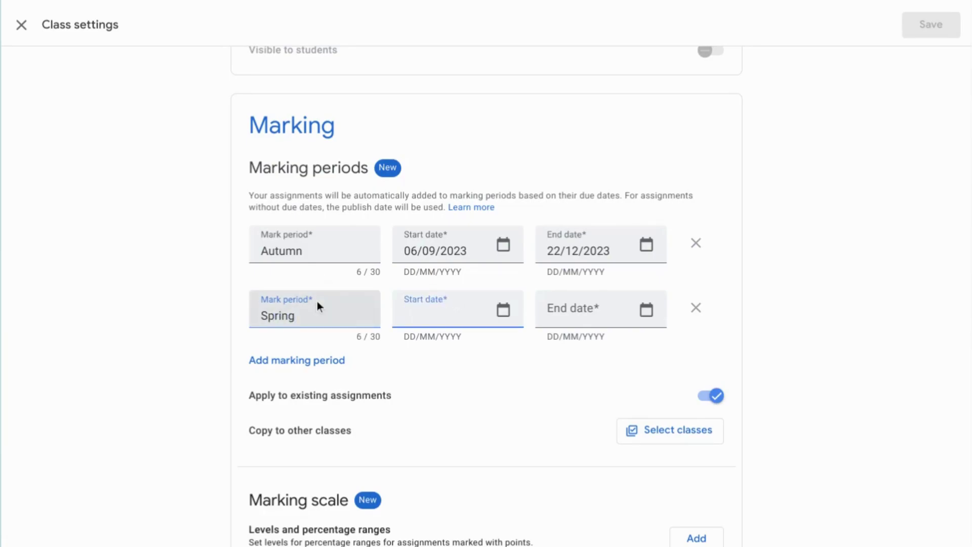
type("8")
key("BackSpace")
type("08/01/2024")
key("Tab")
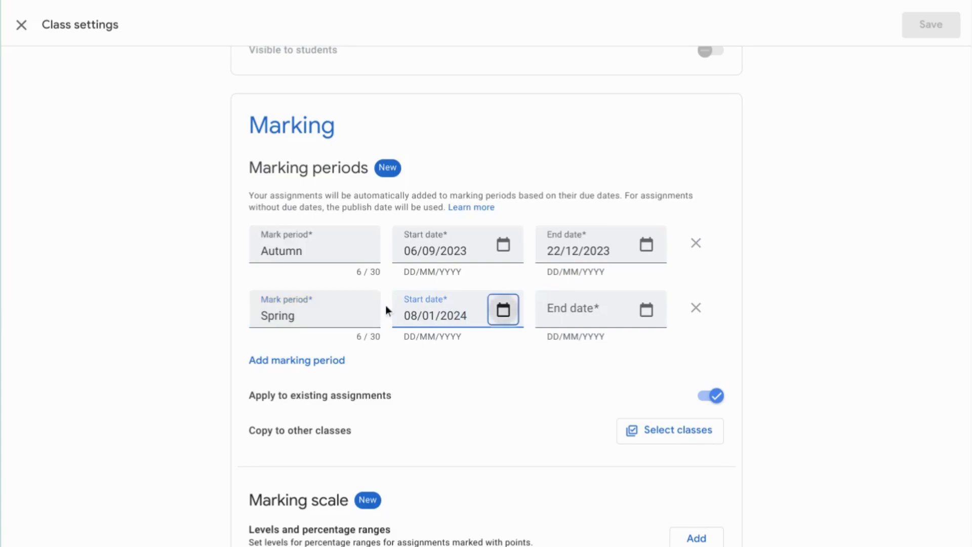
- Set the Spring end date to 27/03/2024 by typing it instead of using the calendar
left_click(646, 310)
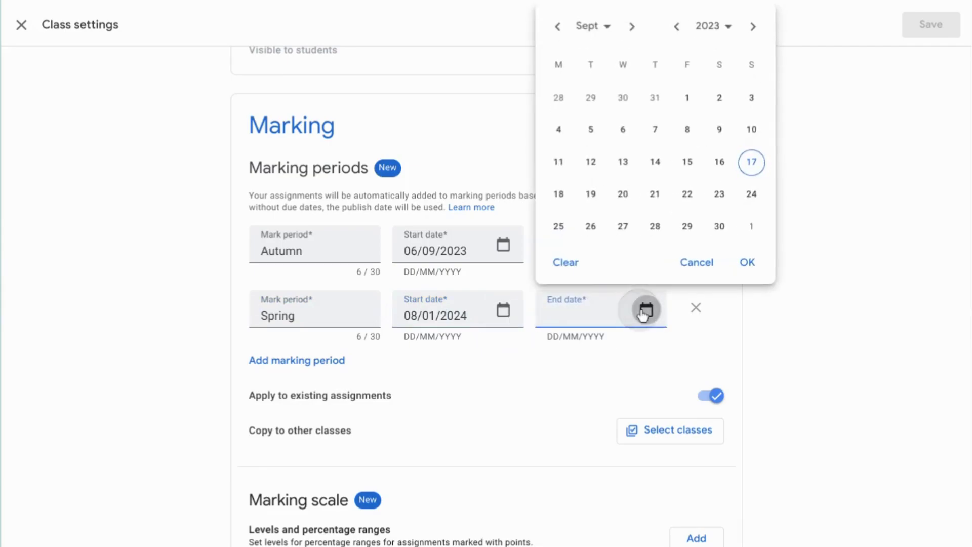
left_click(633, 28)
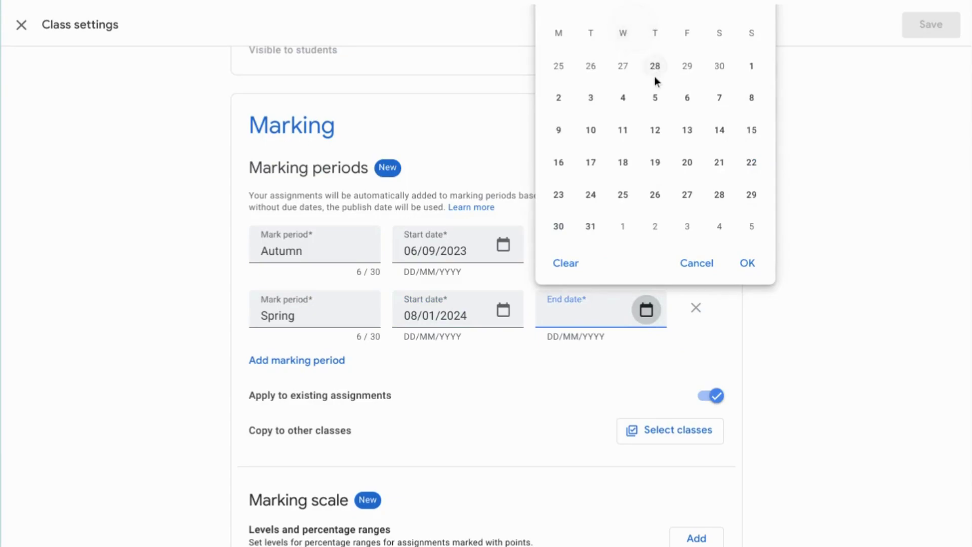
left_click(697, 264)
left_click(555, 310)
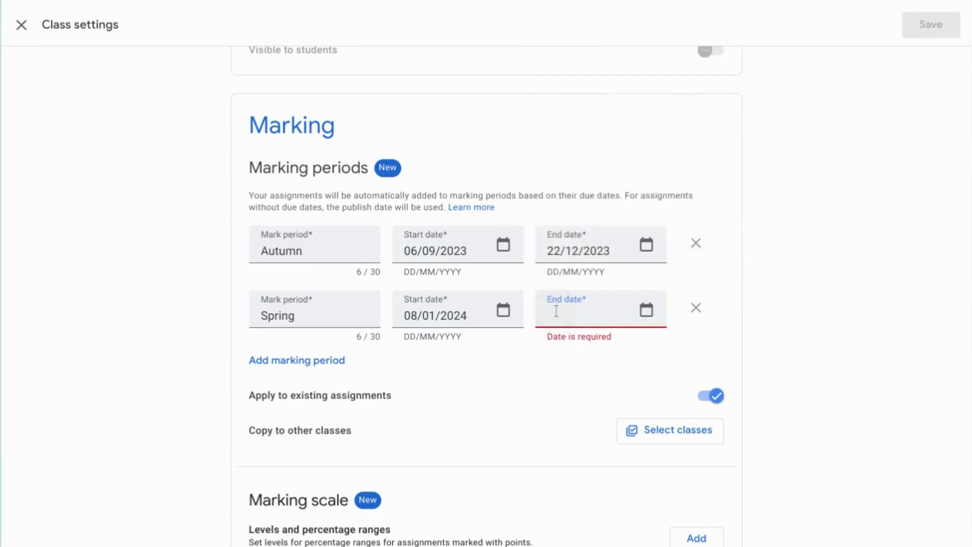
type("27/03/2024")
- Create the Summer term, starting 09/04/2024 and ending 21/06/2024
left_click(288, 362)
type("Summer")
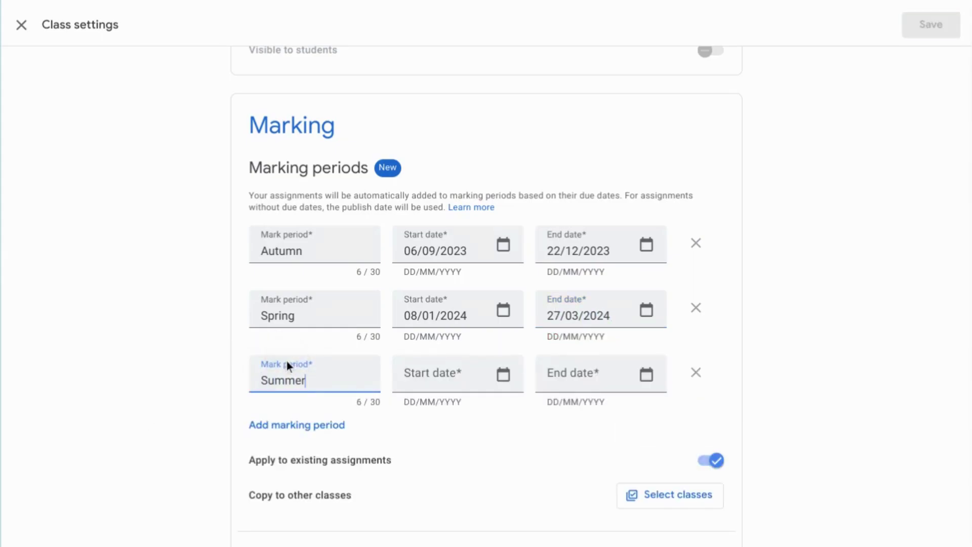
key("Tab")
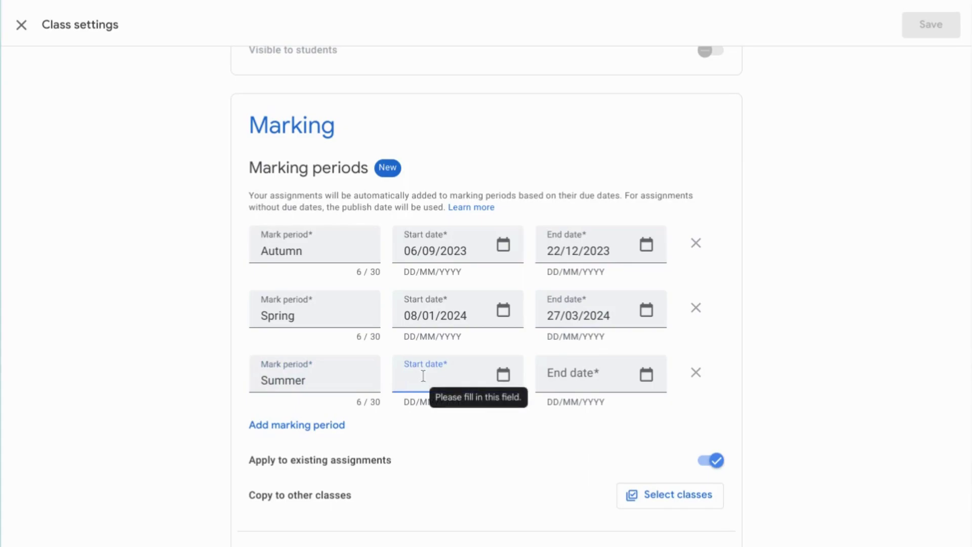
type("09/04")
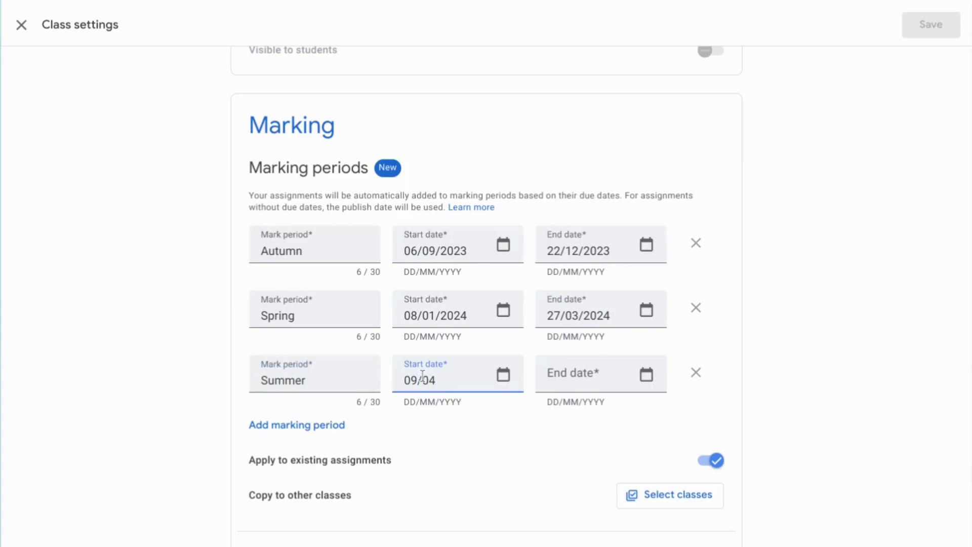
type("/2024")
key("Tab")
key("Tab")
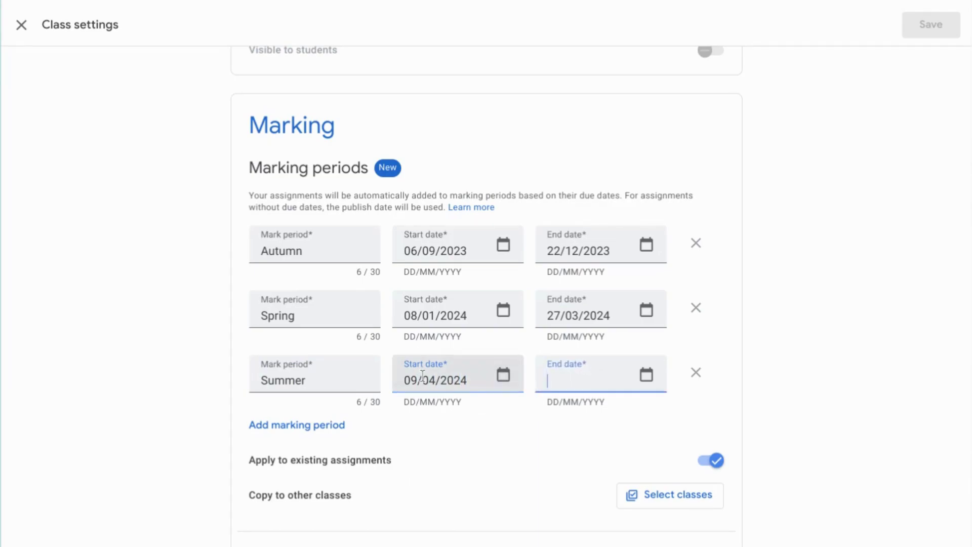
type("21/06/2024")
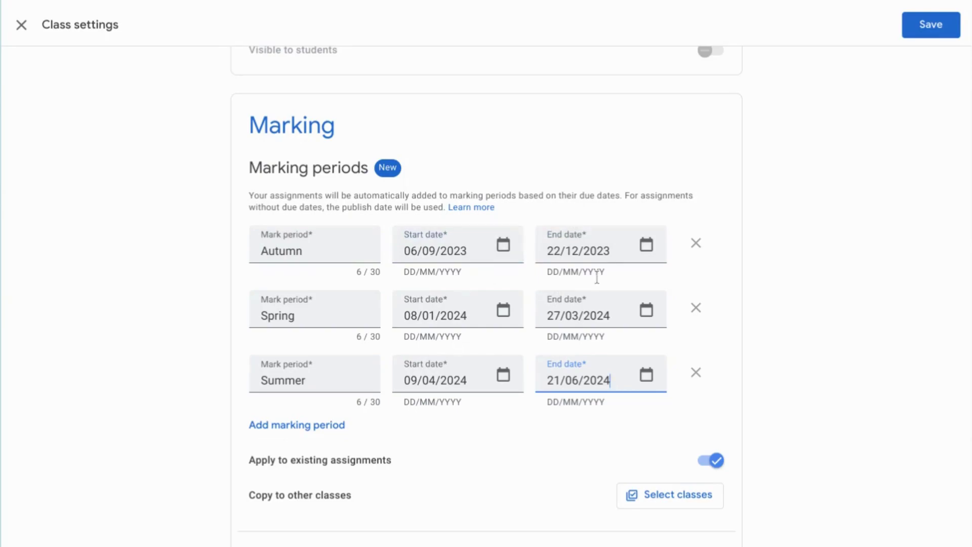
left_click(843, 396)
- Open the Marking scale list showing Proficiency, Letter marks, 4-point scale and Create marking scale
scroll(739, 394, "down", 3)
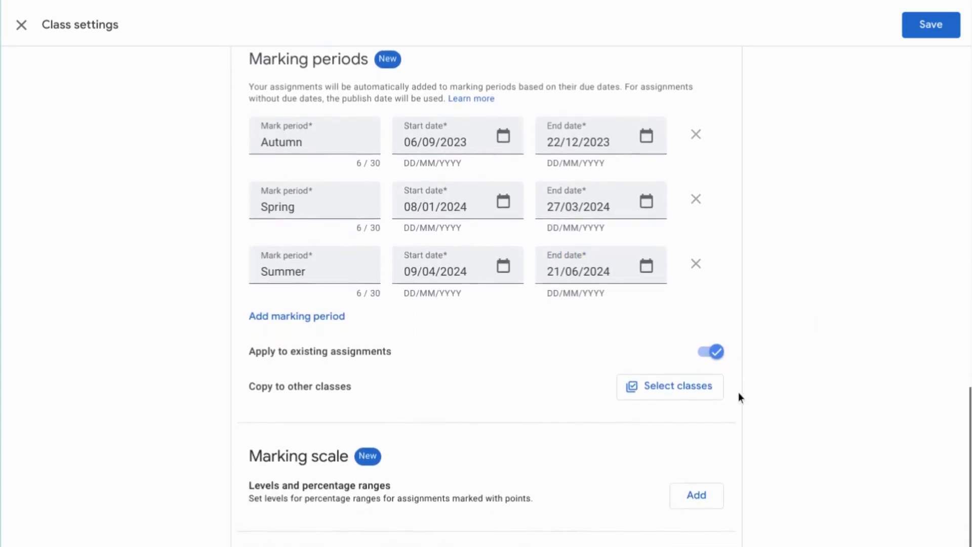
scroll(738, 393, "down", 3)
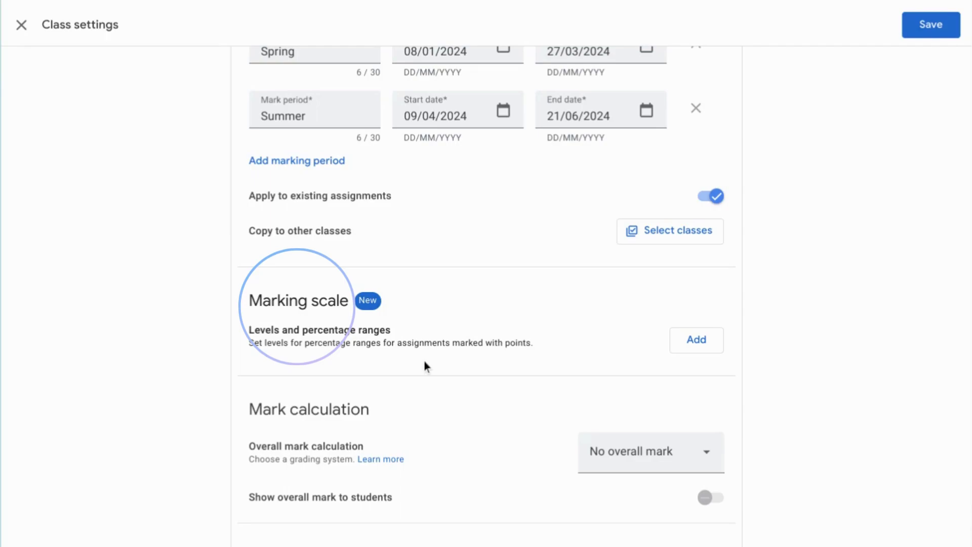
left_click(698, 344)
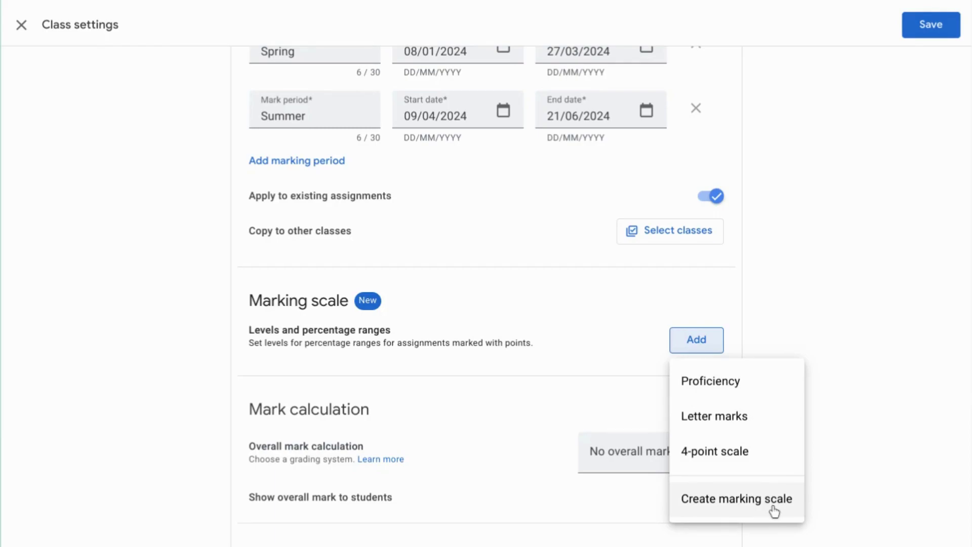
- Apply the Proficiency scale and lower the Excellent minimum to 80%
left_click(753, 375)
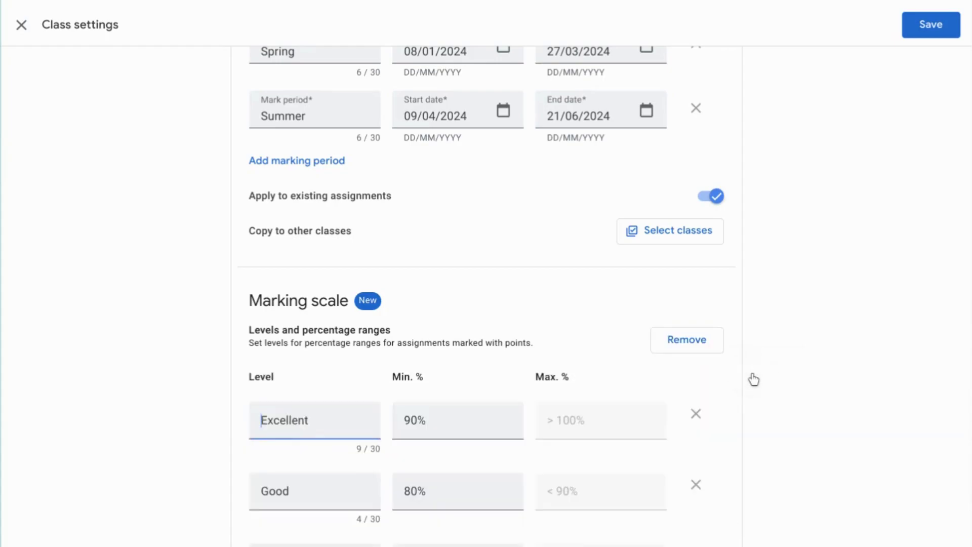
scroll(754, 379, "down", 5)
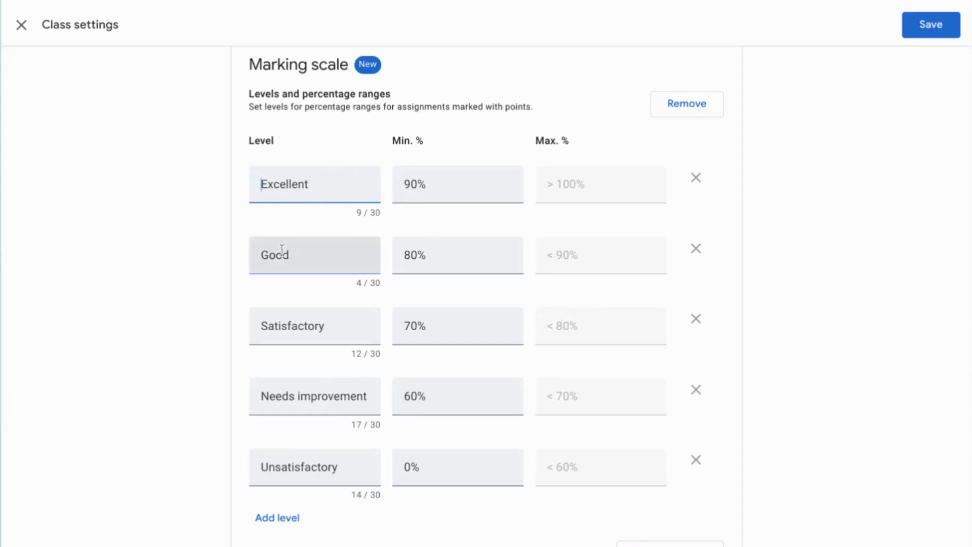
left_click(280, 251)
double_click(279, 251)
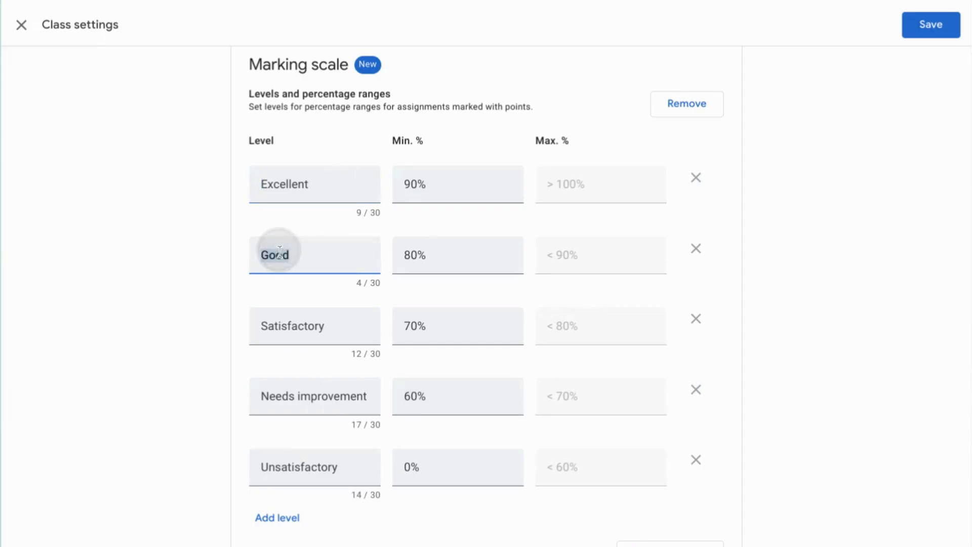
left_click(421, 186)
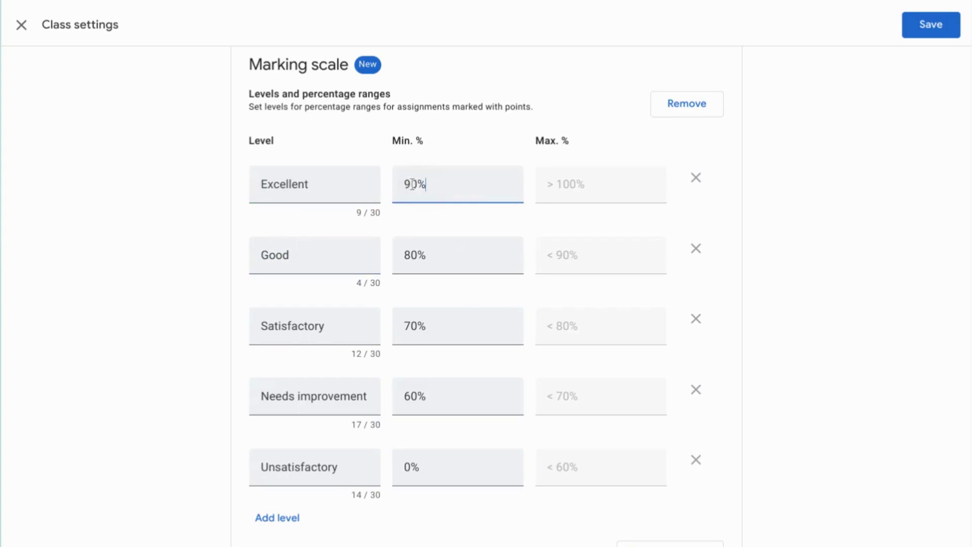
left_click(410, 184)
key("BackSpace")
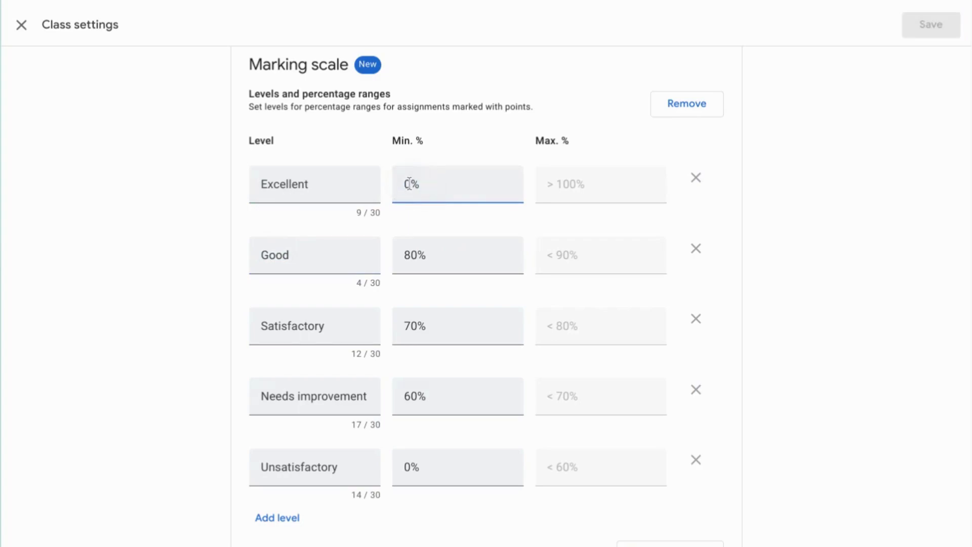
type("8")
key("Tab")
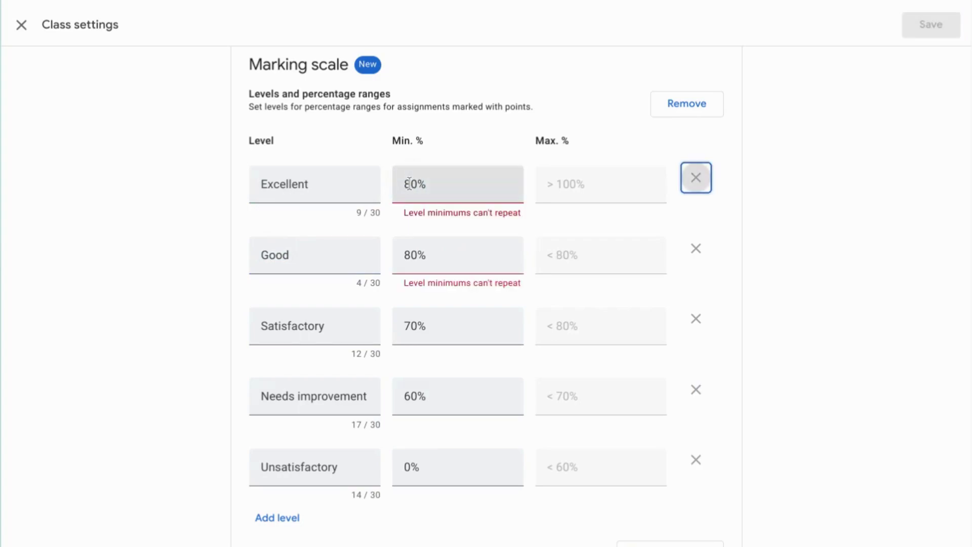
- Change the Good level's minimum percentage to 60%
left_click(408, 255)
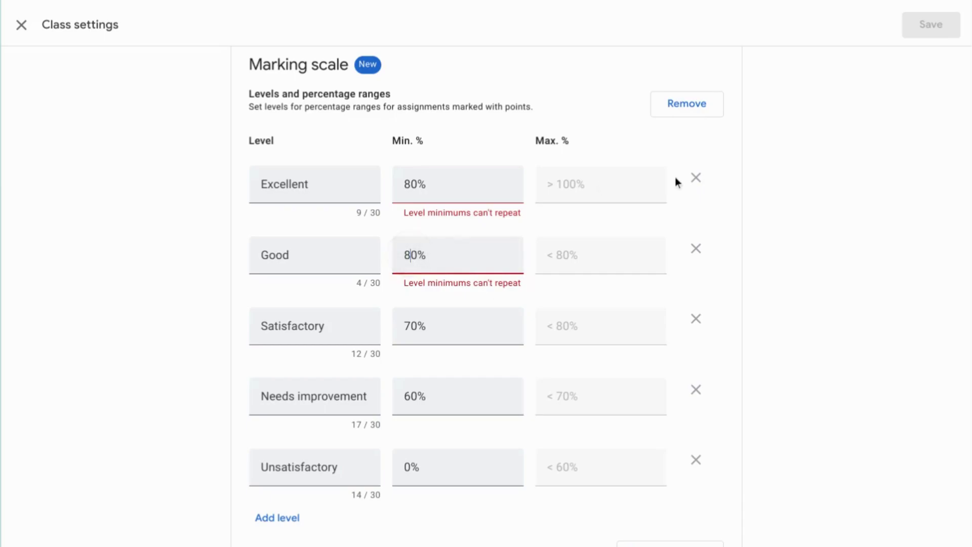
key("BackSpace")
type("6")
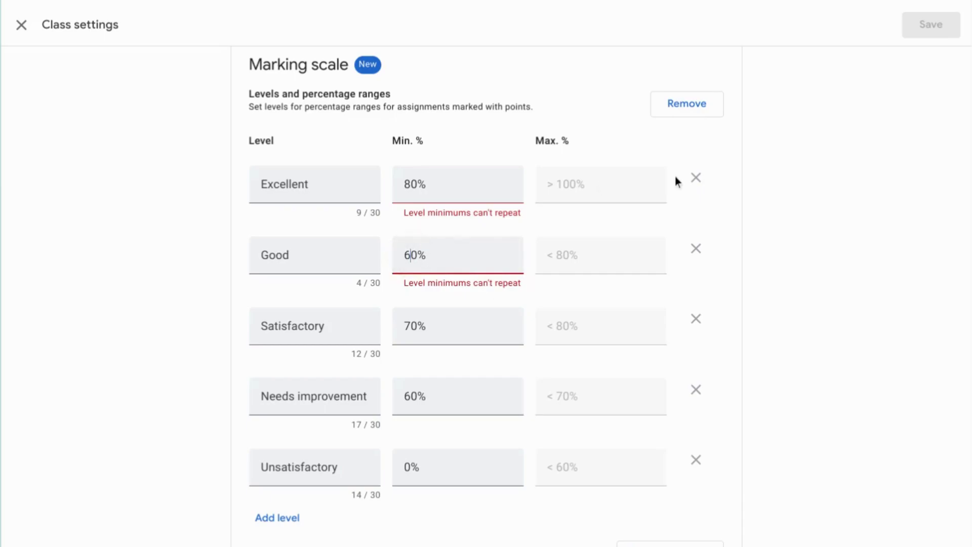
left_click(411, 331)
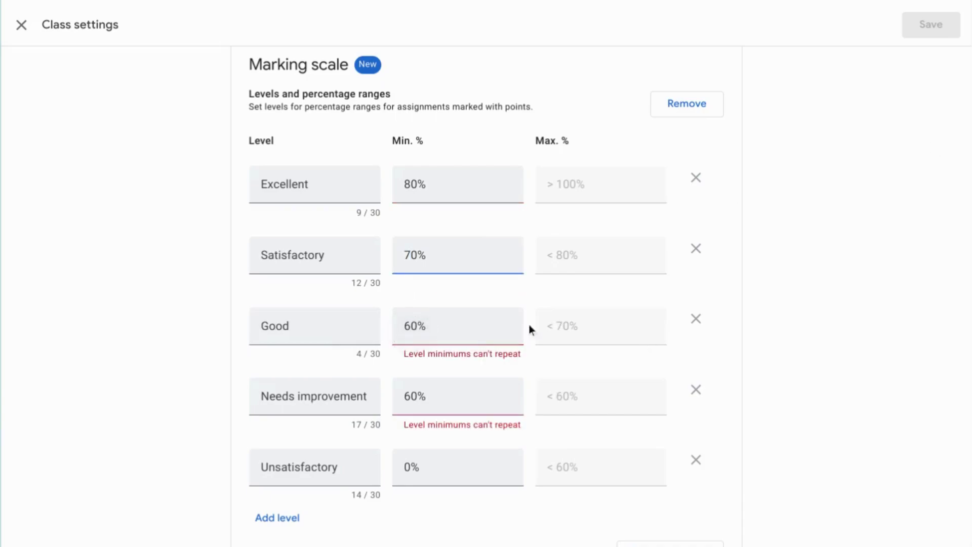
left_click(413, 331)
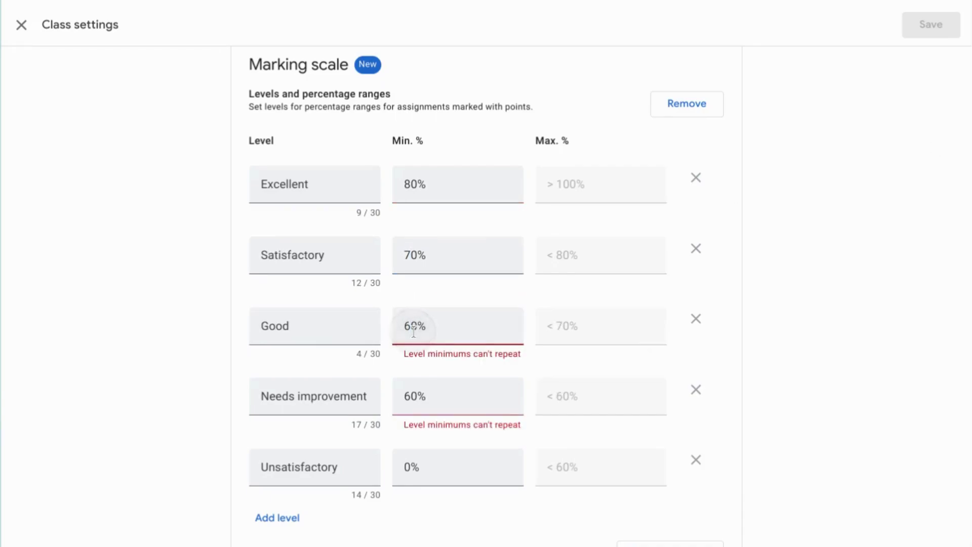
- Rename the levels to Good and Satisfactory, with Satisfactory at 50%
double_click(309, 252)
type("Good")
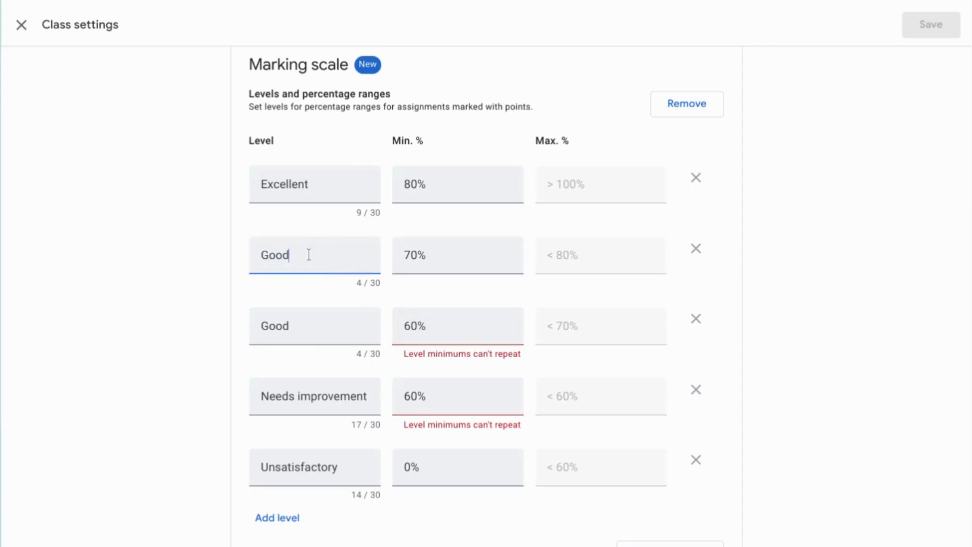
key("Tab")
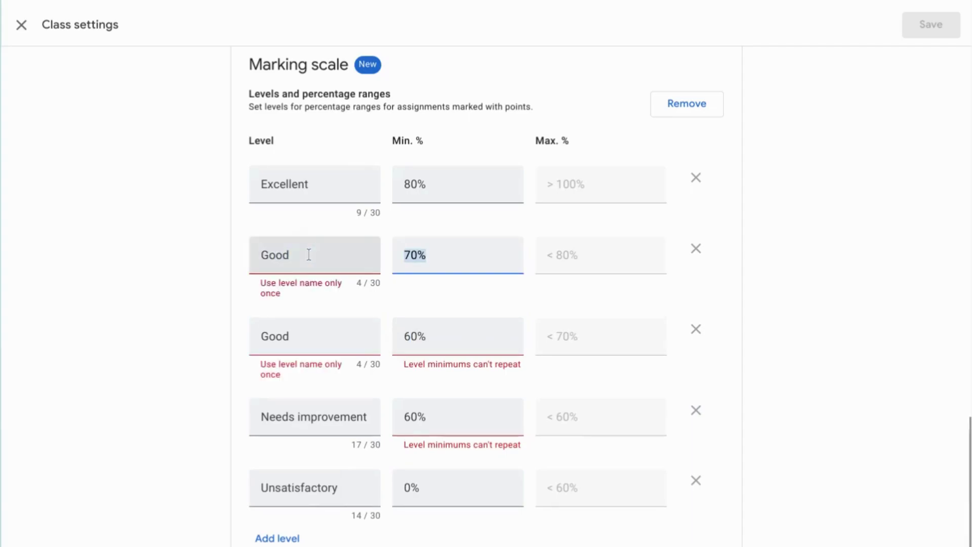
key("Tab")
key("Tab")
type("Satisfactory")
key("Tab")
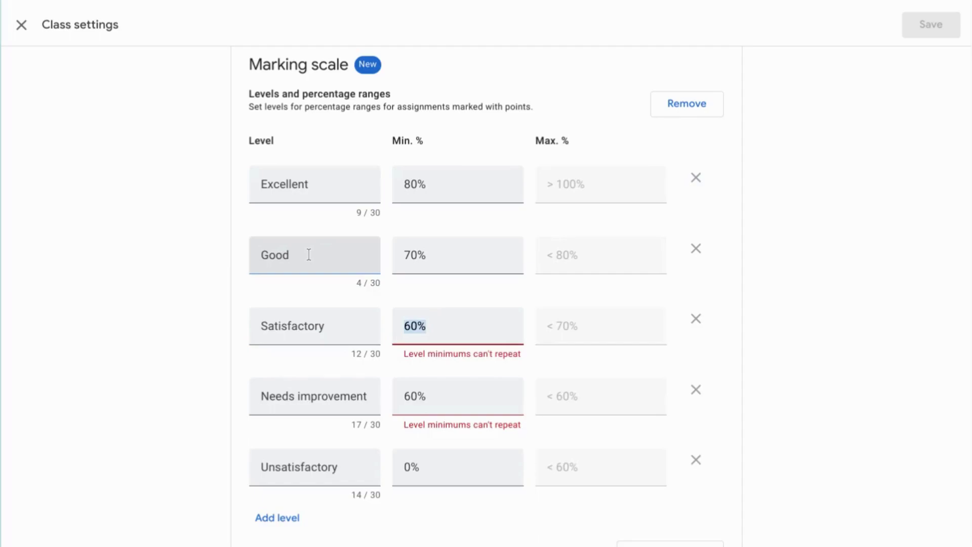
type("50")
key("Tab")
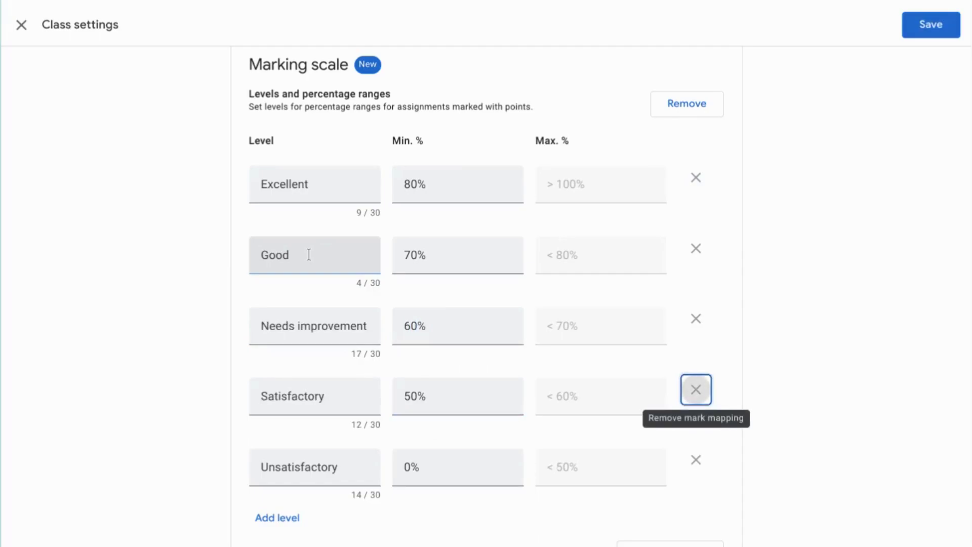
- Set the Needs improvement minimum to 30%
left_click(406, 327)
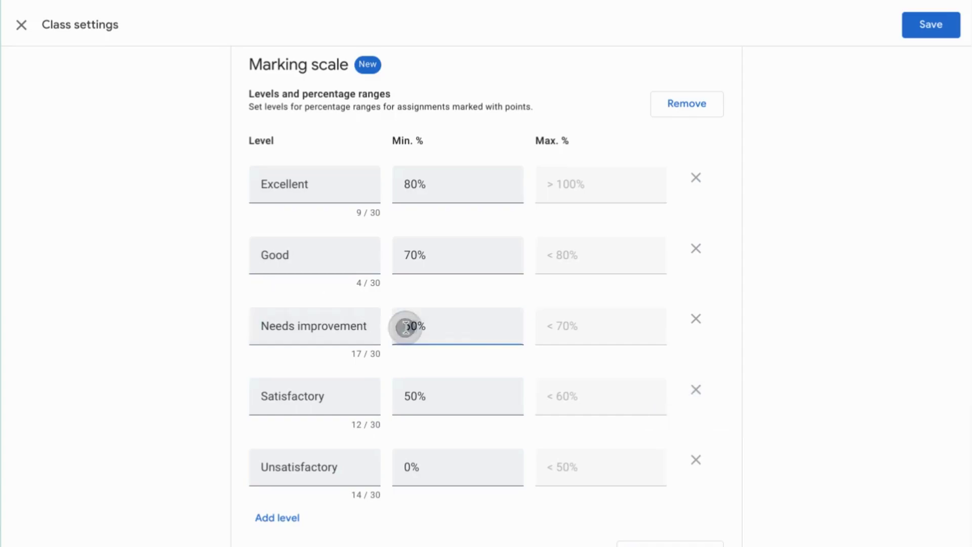
double_click(406, 327)
type("30")
key("Tab")
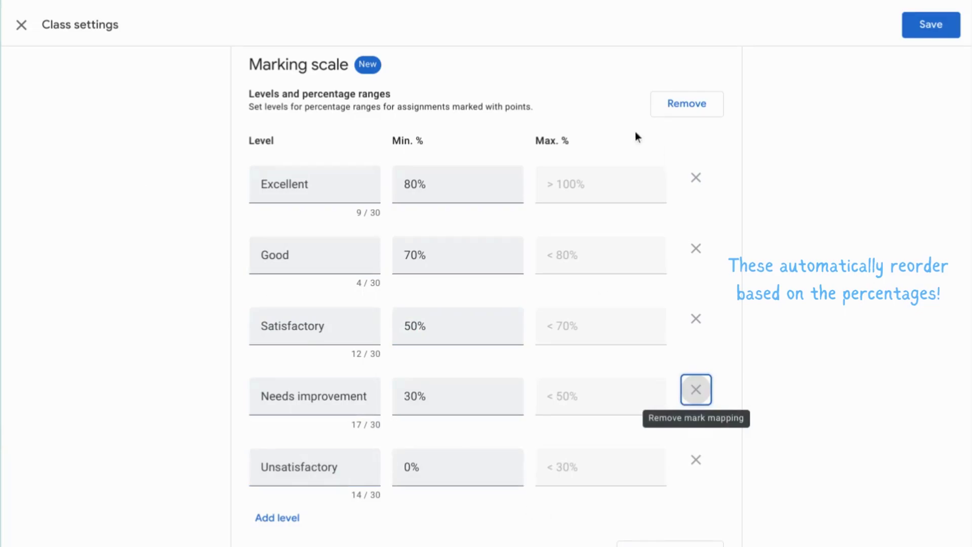
left_click(539, 524)
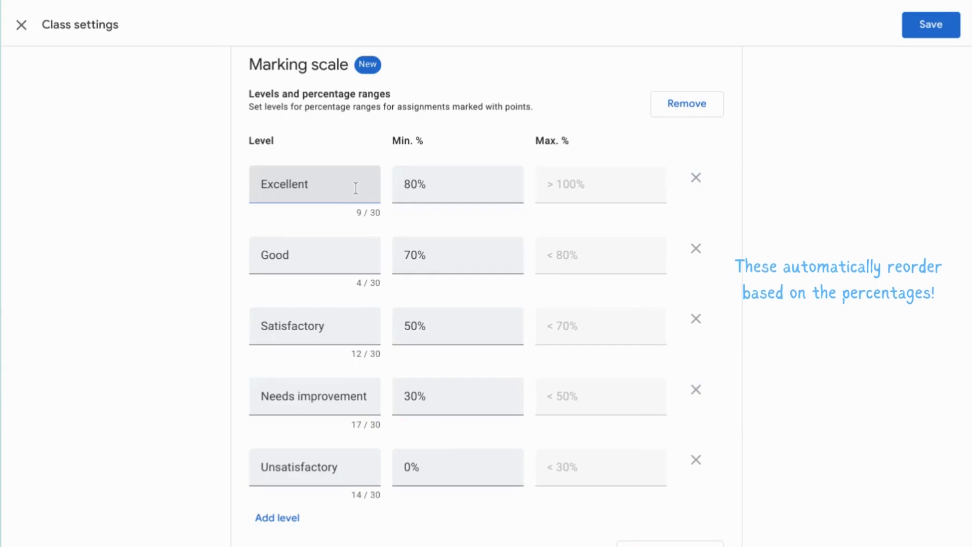
- Rename the top two levels to Mastery and Achievement
double_click(284, 185)
type("Mas")
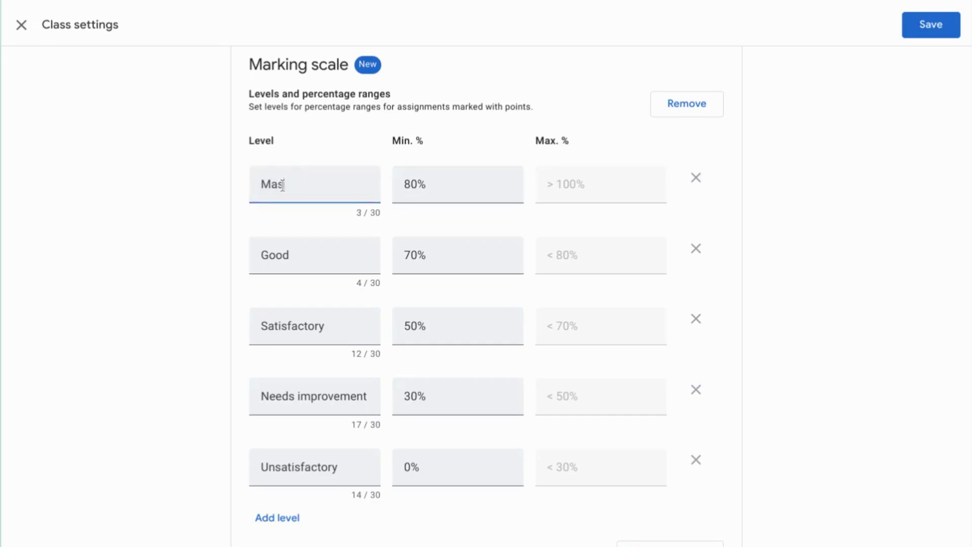
type("tery")
key("Tab")
key("Tab")
key("Tab")
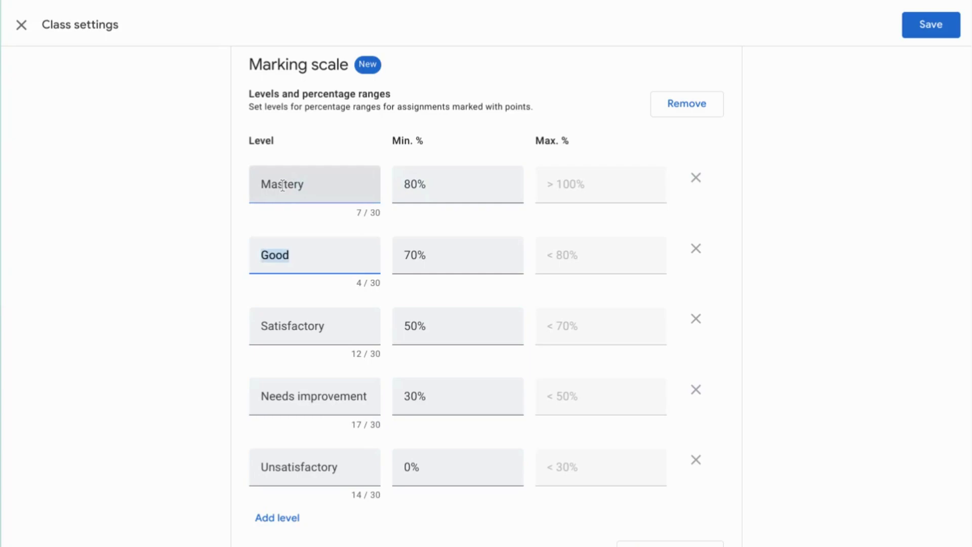
type("Achievment")
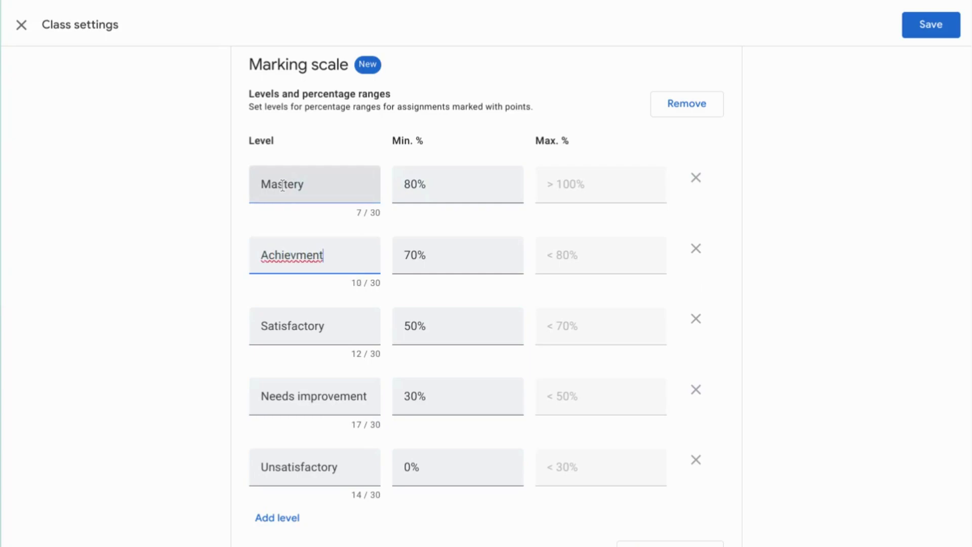
key("Left")
key("Left")
key("Left")
key("Left")
key("Left")
type("e")
key("Tab")
key("Tab")
key("Tab")
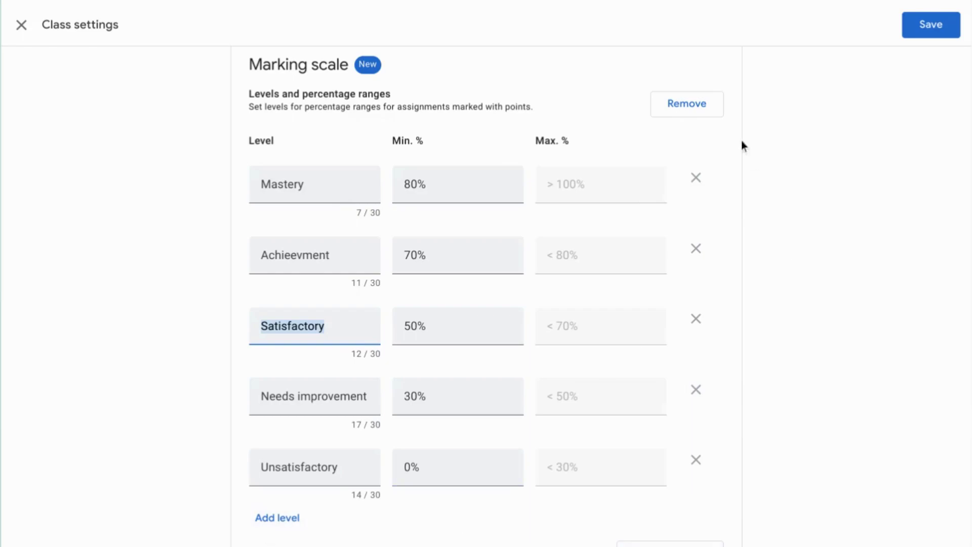
- Replace the custom scale with the Letter marks preset (A+ 97% down to F 0%) and review it
left_click(704, 113)
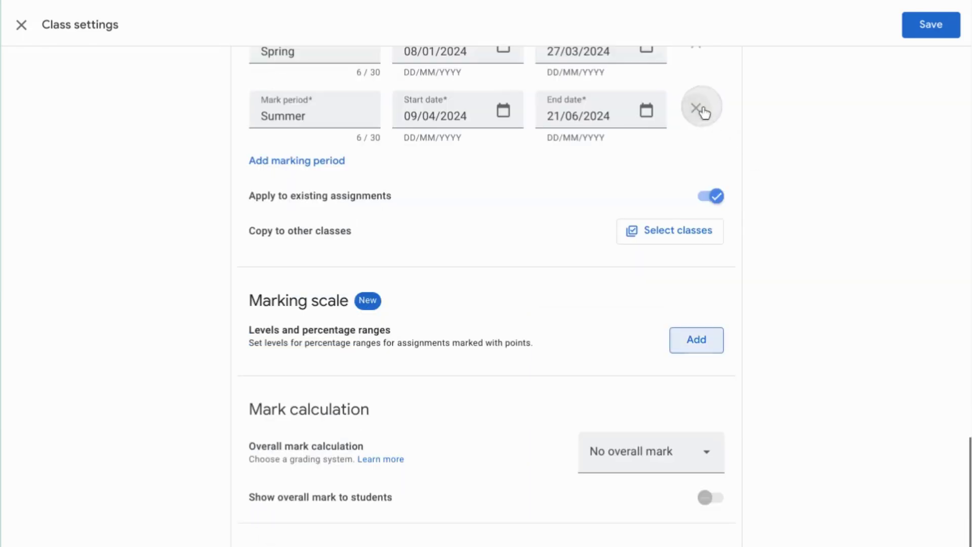
left_click(704, 350)
left_click(708, 416)
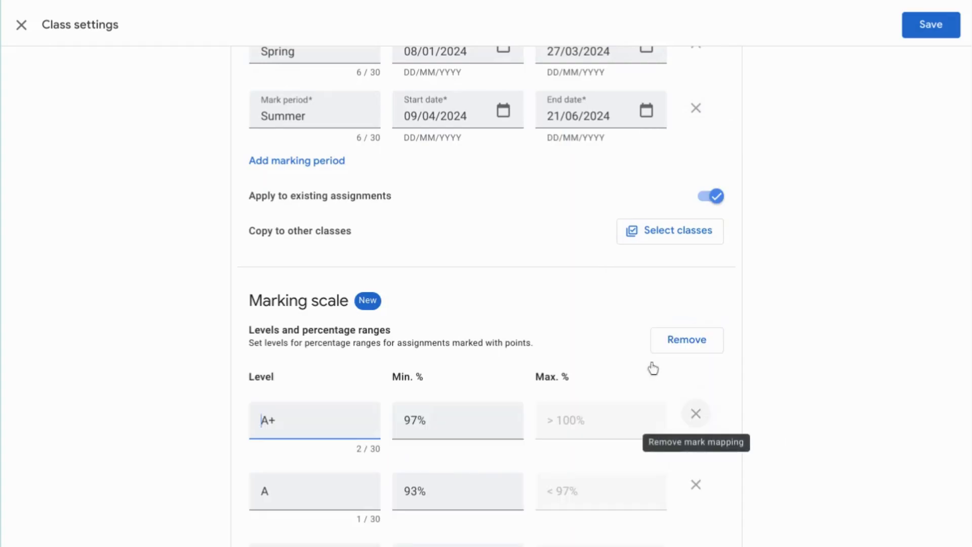
scroll(570, 317, "down", 4)
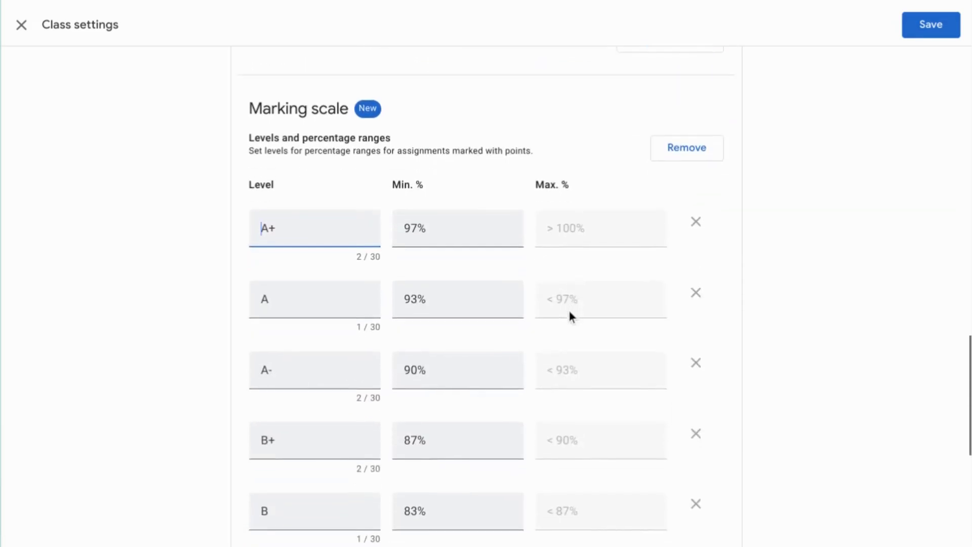
scroll(591, 478, "down", 3)
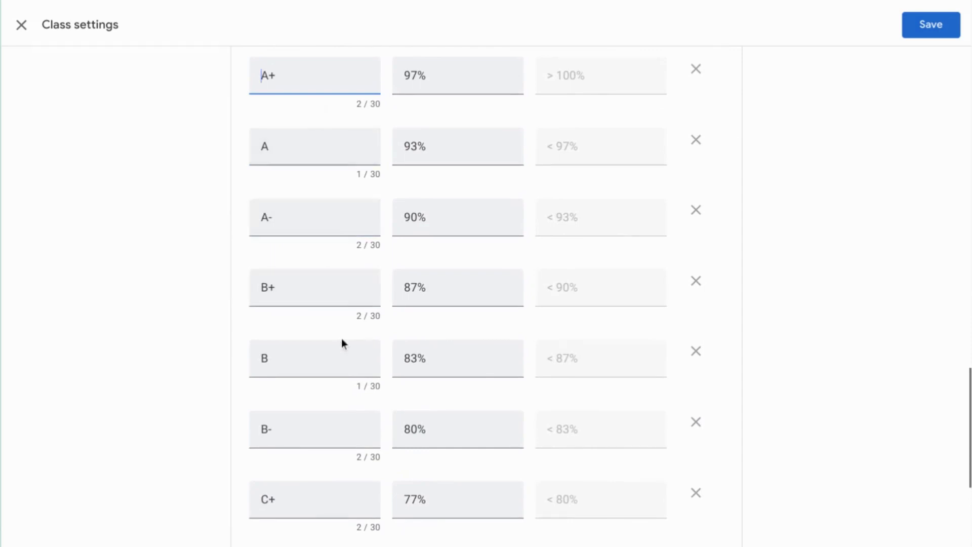
scroll(341, 340, "down", 7)
scroll(342, 343, "down", 4)
scroll(342, 343, "up", 1)
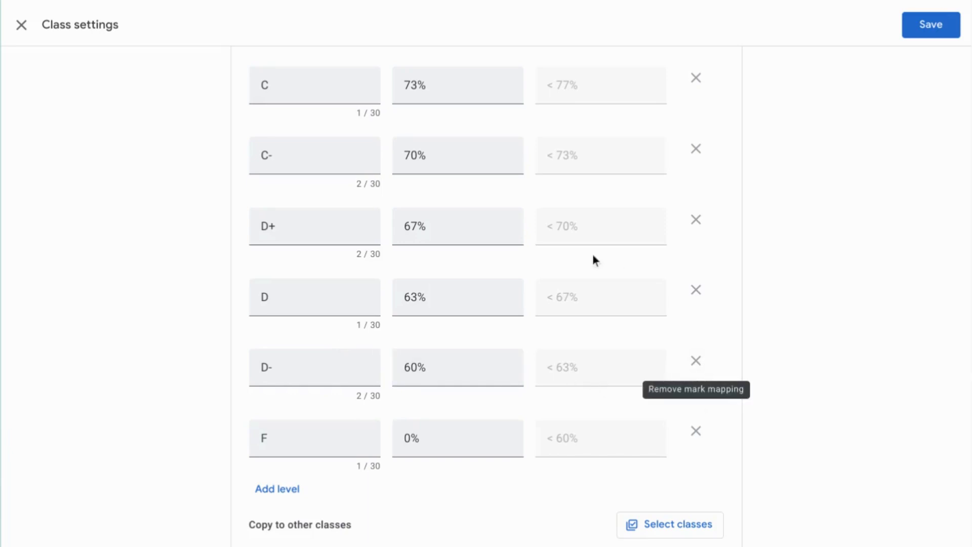
scroll(353, 272, "up", 11)
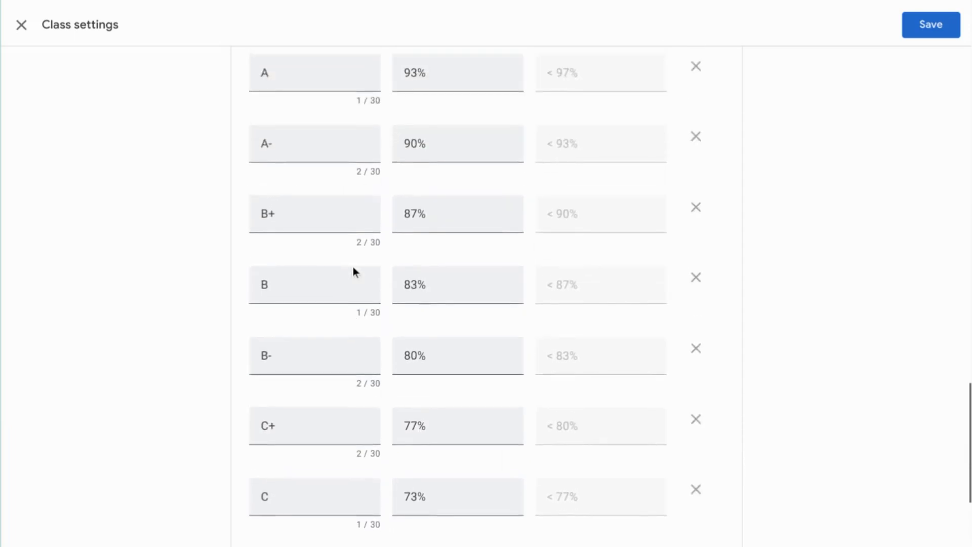
scroll(353, 271, "up", 1)
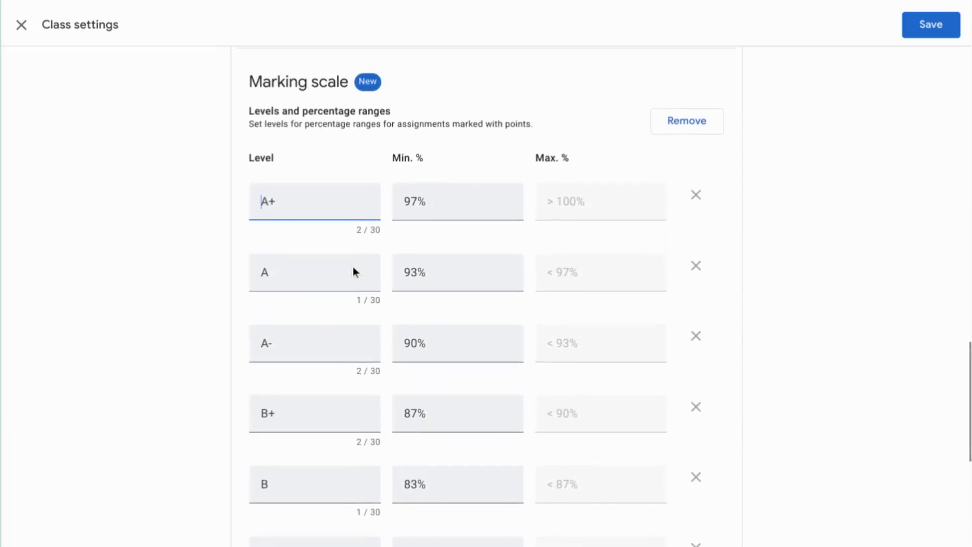
scroll(353, 265, "down", 1)
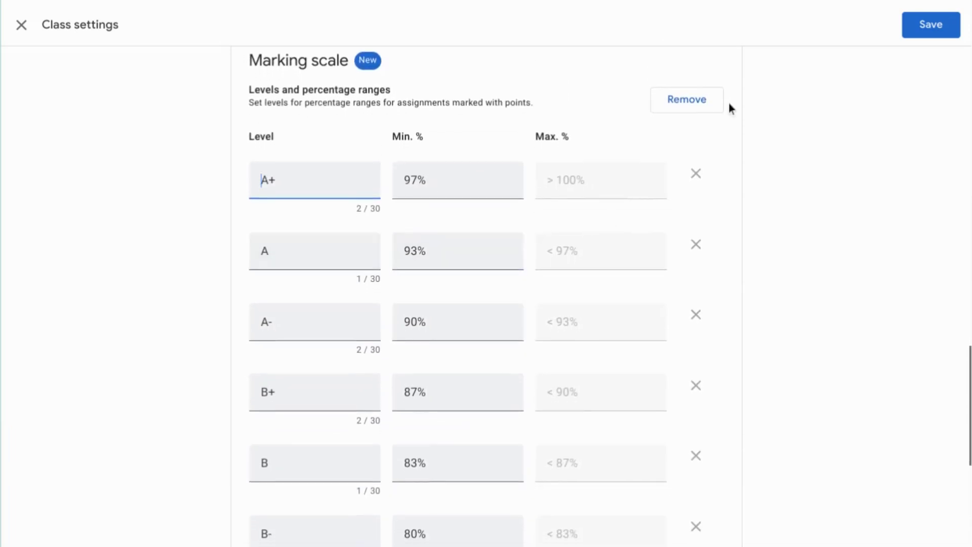
- Swap the letter marks for the 4-point scale: 4 at 90% down to 0 at 0%
left_click(694, 101)
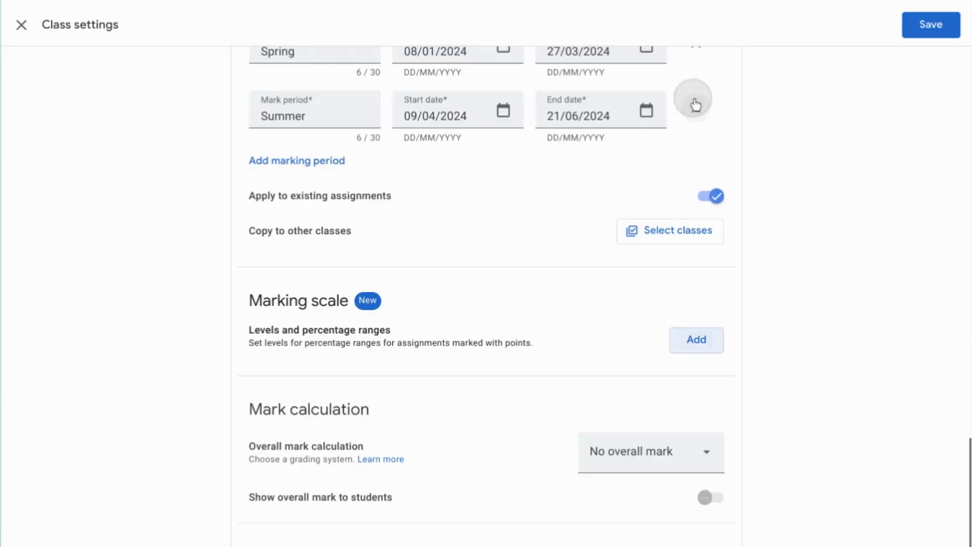
left_click(689, 344)
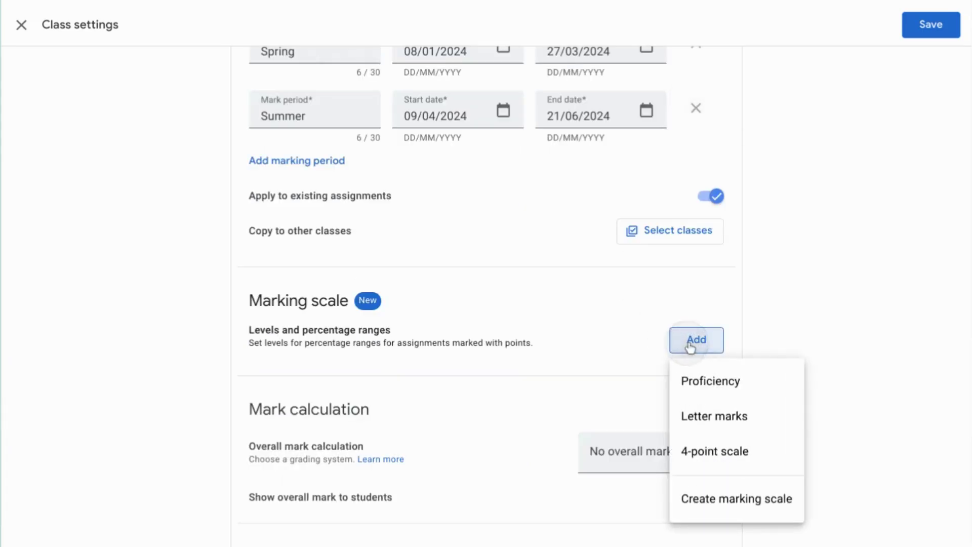
left_click(700, 453)
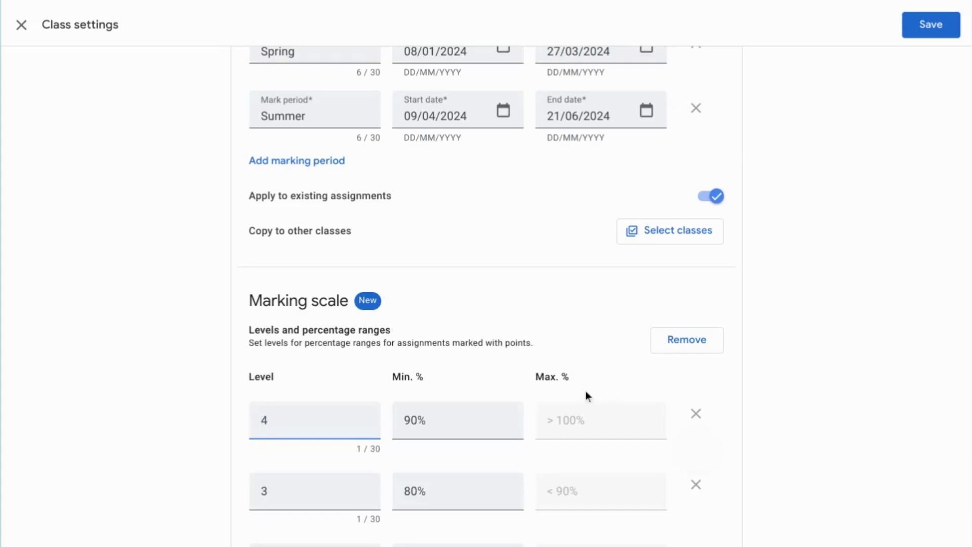
scroll(551, 327, "down", 5)
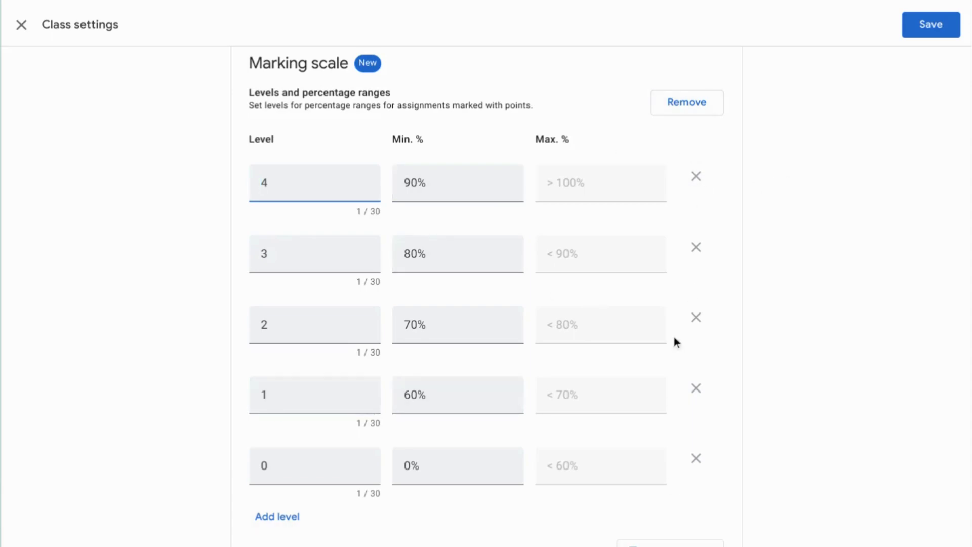
- Remove the 4-point scale and start a blank custom marking scale
left_click(698, 103)
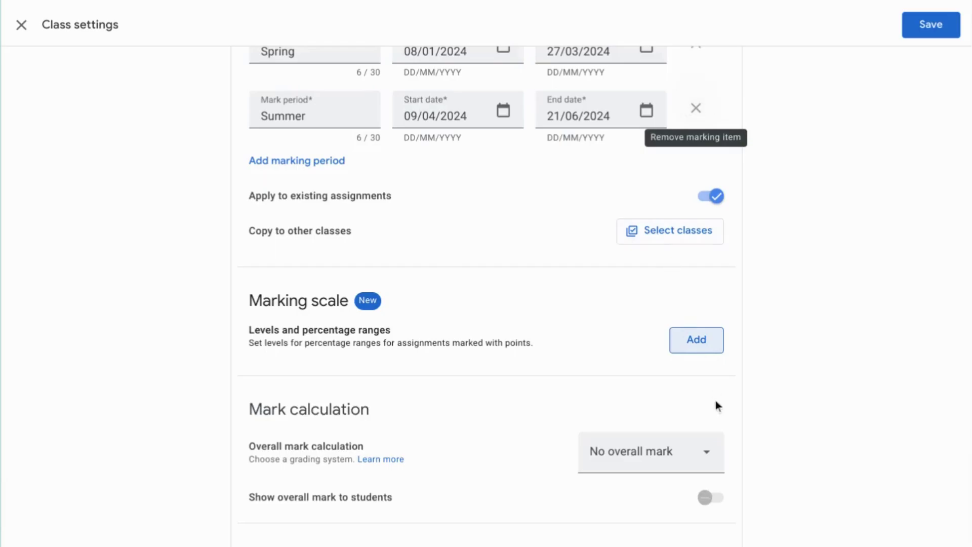
left_click(709, 338)
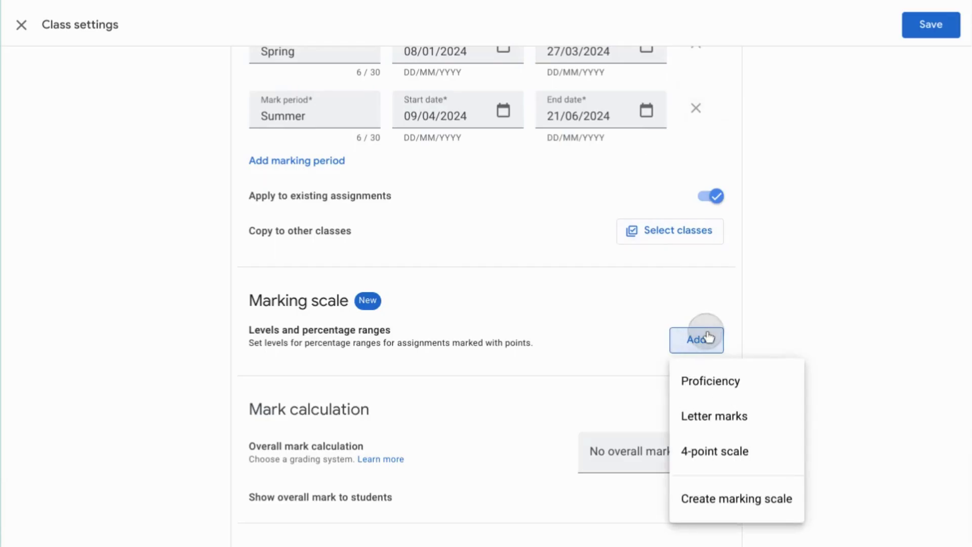
left_click(716, 507)
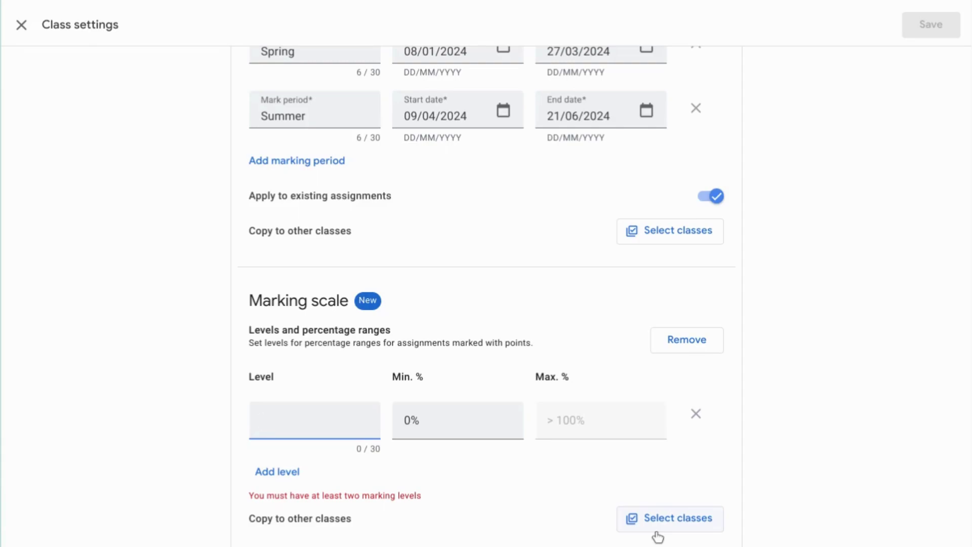
- Discard the custom scale and switch overall mark calculation to Weighted by category
left_click(690, 340)
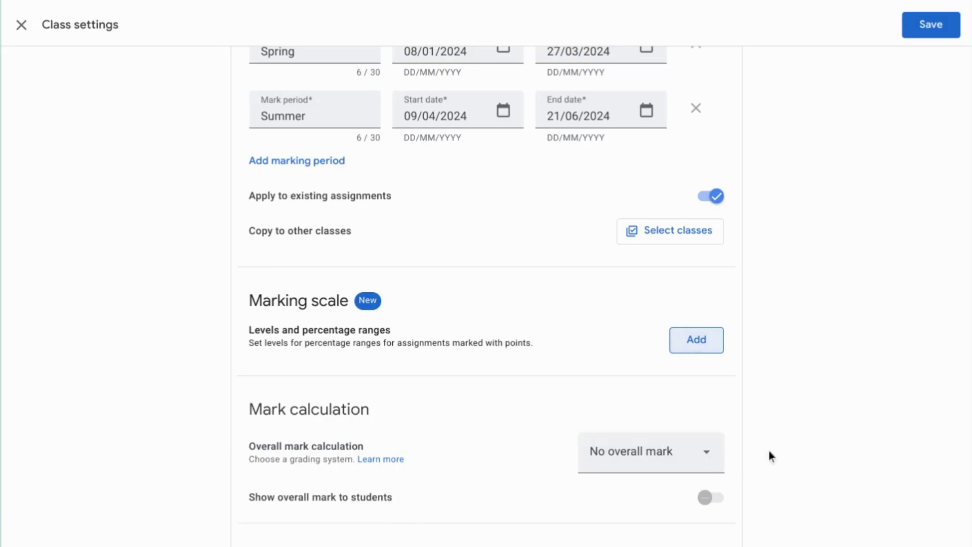
left_click(710, 454)
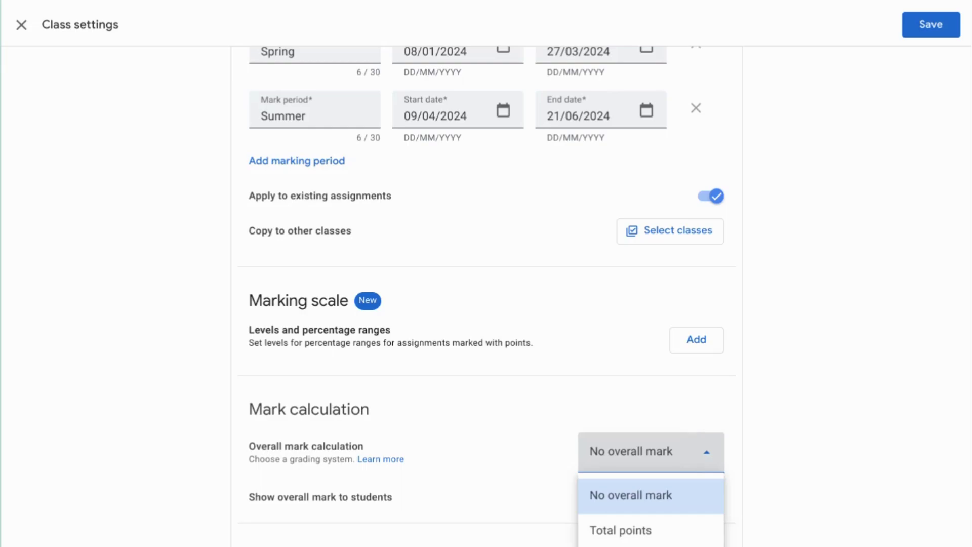
left_click(633, 546)
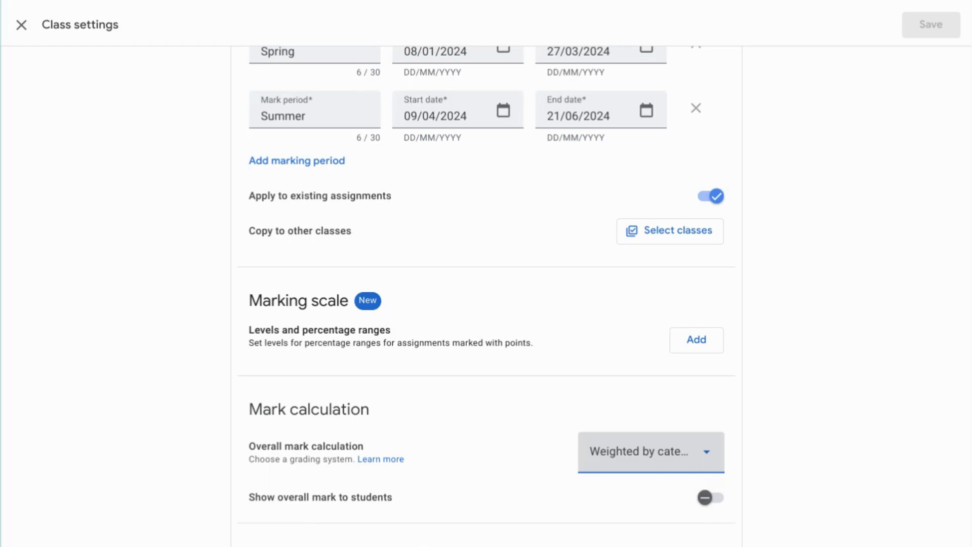
- Name a mark category Spelling Tests, weight it 10%, and add another category row
scroll(486, 296, "down", 1)
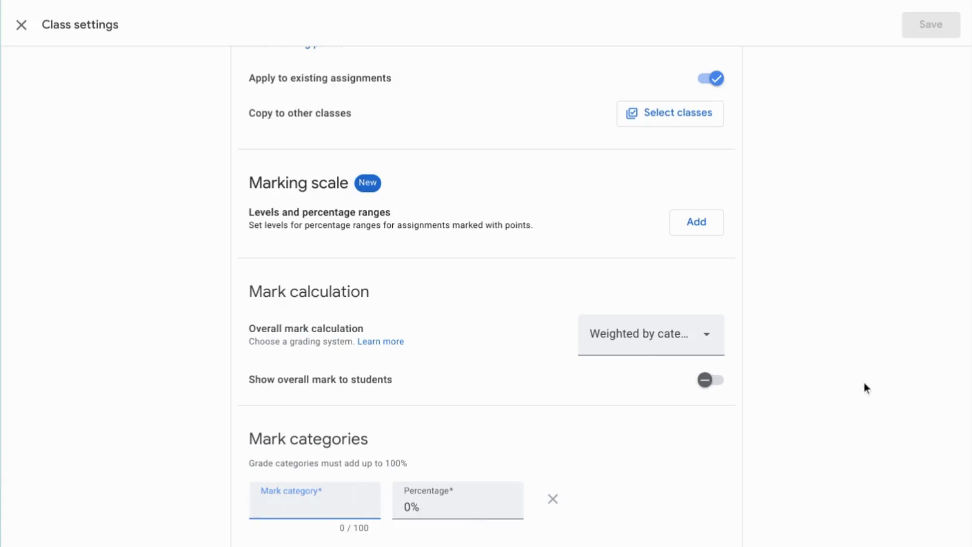
type("Spelling Tests")
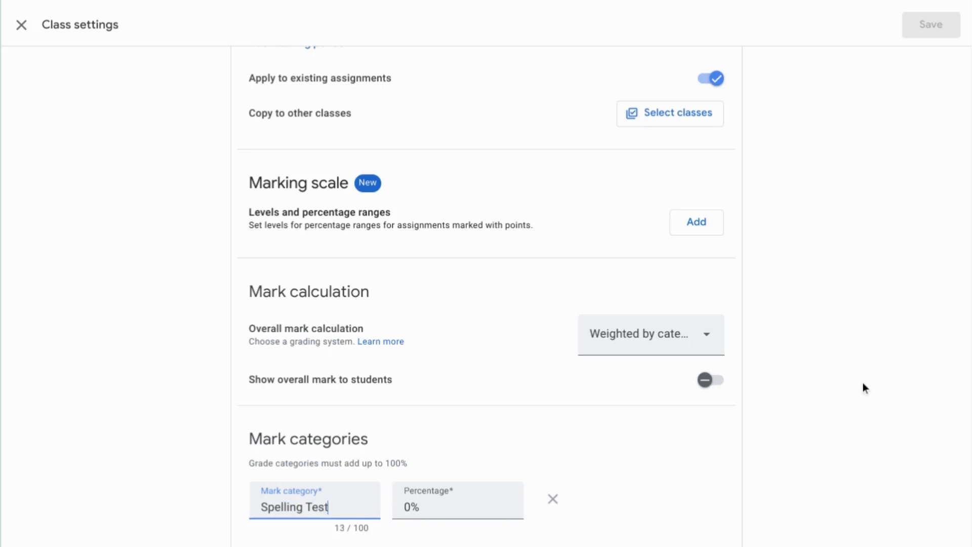
left_click(406, 507)
type("1")
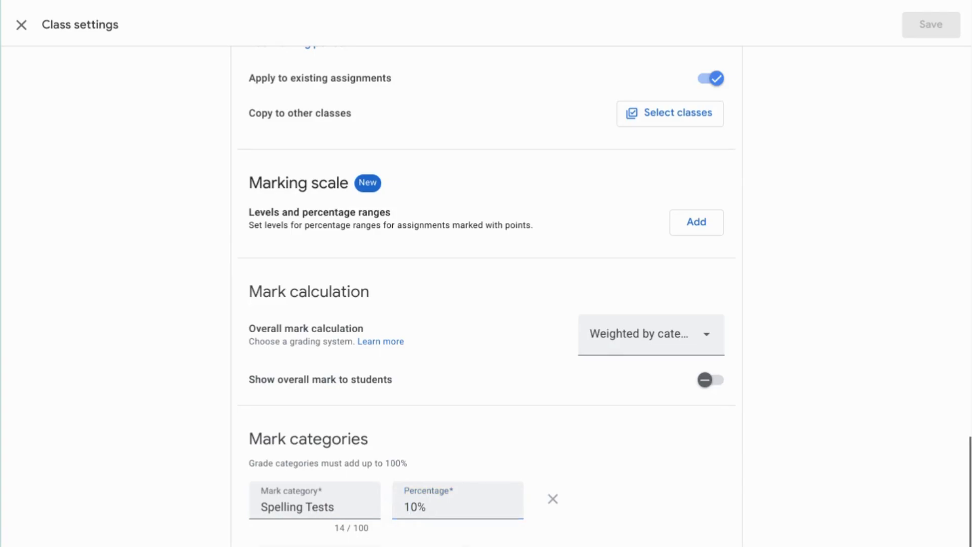
key("Return")
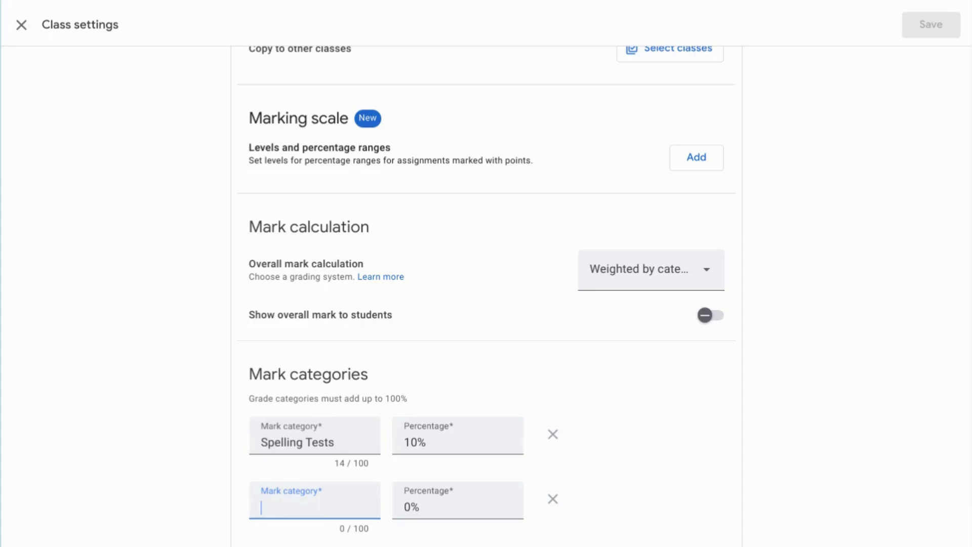
- Scroll back up to the top of the Class settings page
scroll(764, 441, "up", 8)
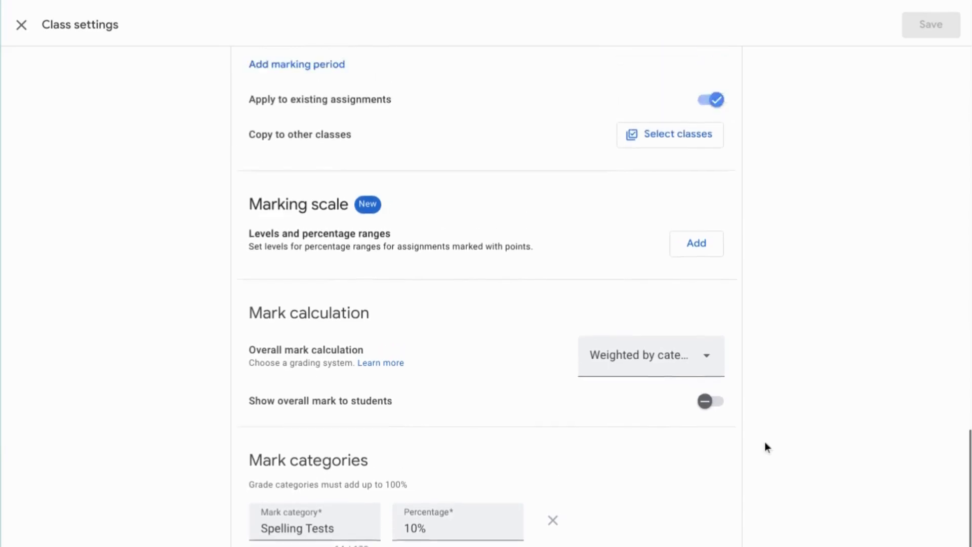
scroll(765, 442, "up", 1)
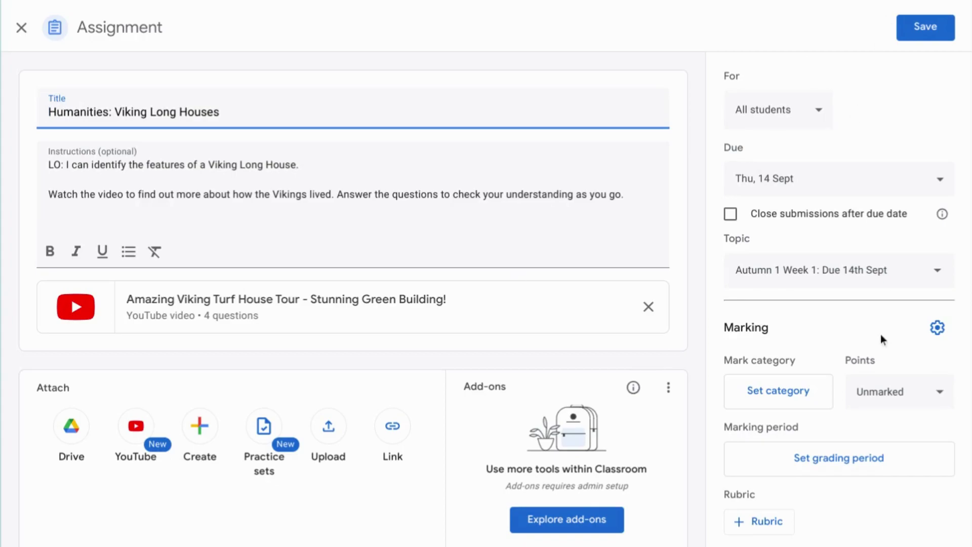
left_click(786, 399)
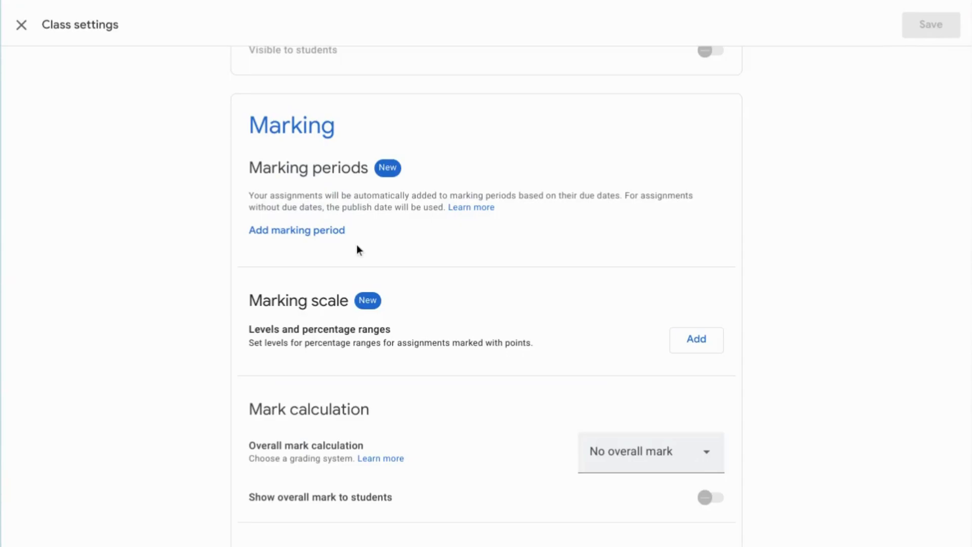
left_click(21, 32)
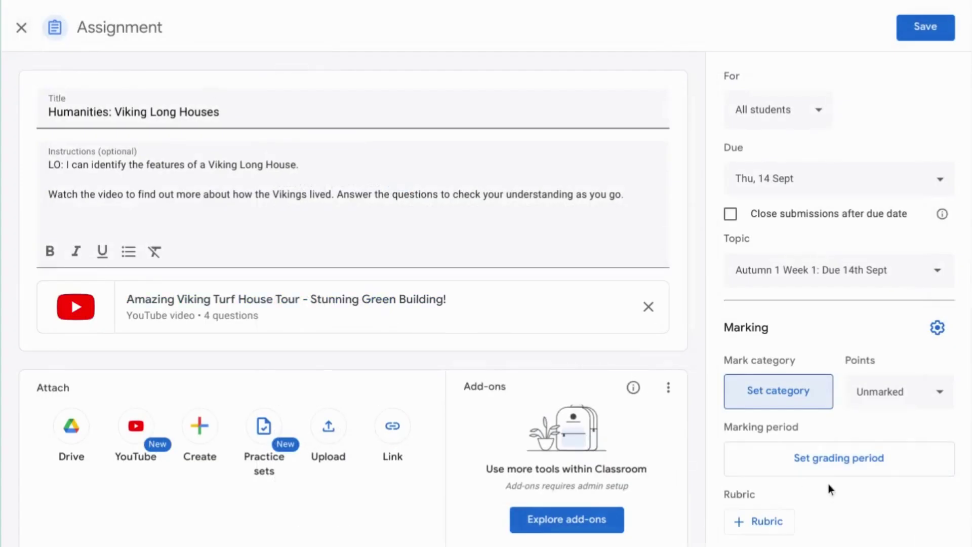
left_click(854, 463)
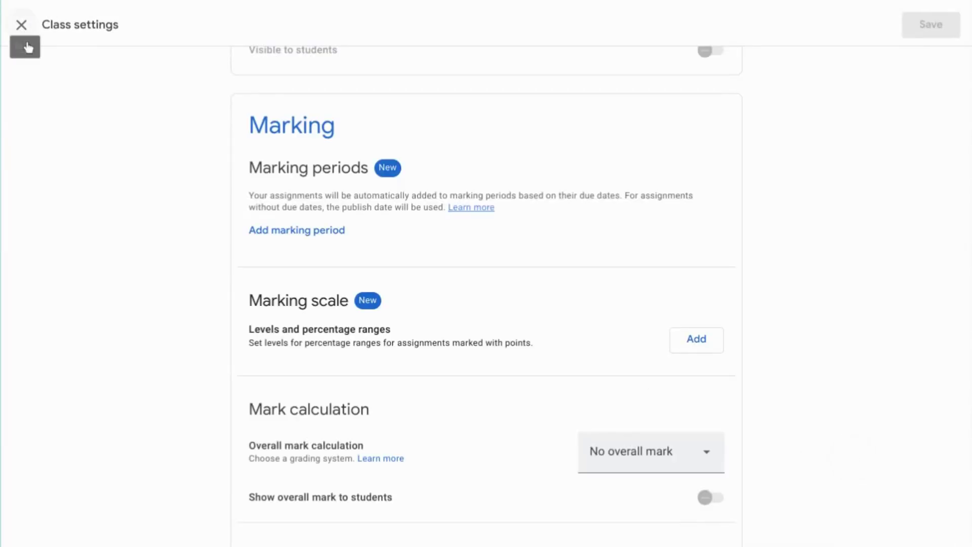
left_click(21, 28)
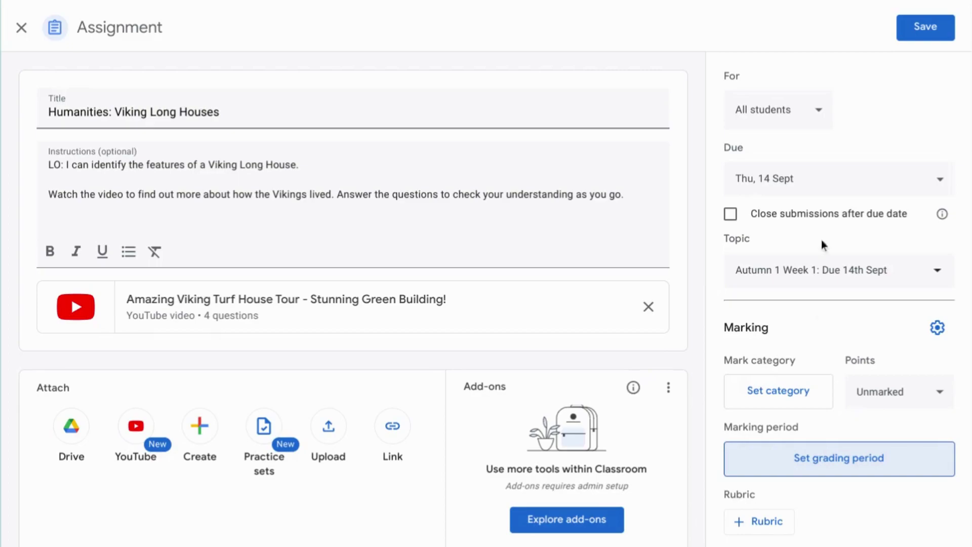
- Turn on 'Close submissions after due date' for the Viking Long Houses assignment
left_click(730, 215)
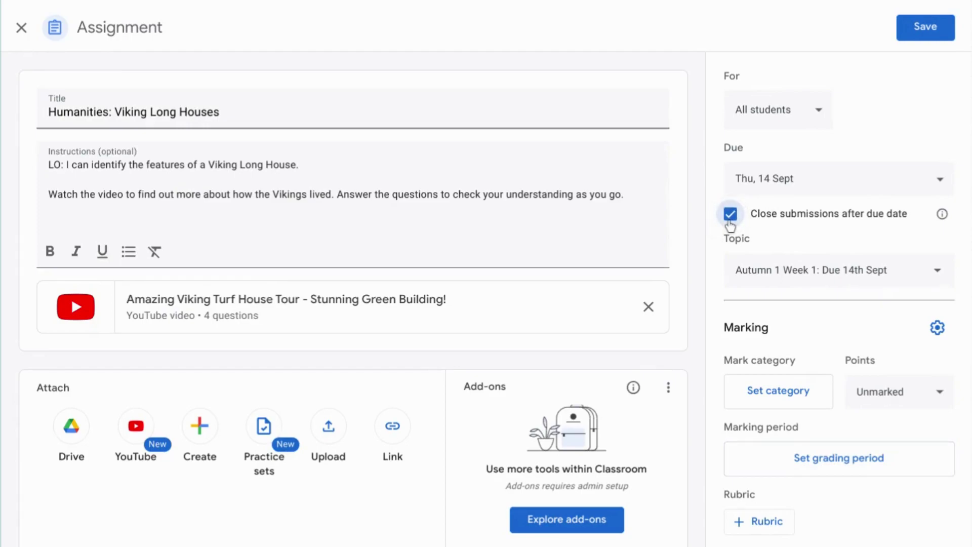